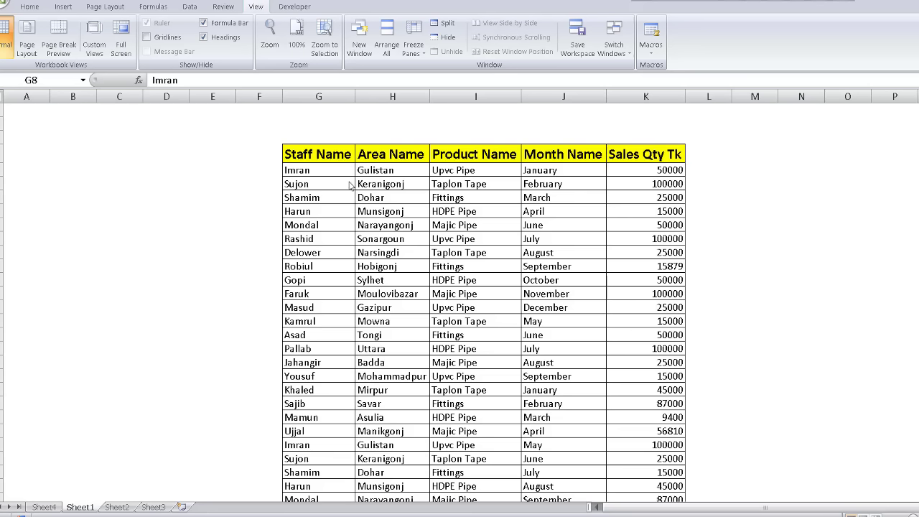
left_click(323, 175)
scroll(320, 188, "down", 4)
scroll(318, 211, "down", 4)
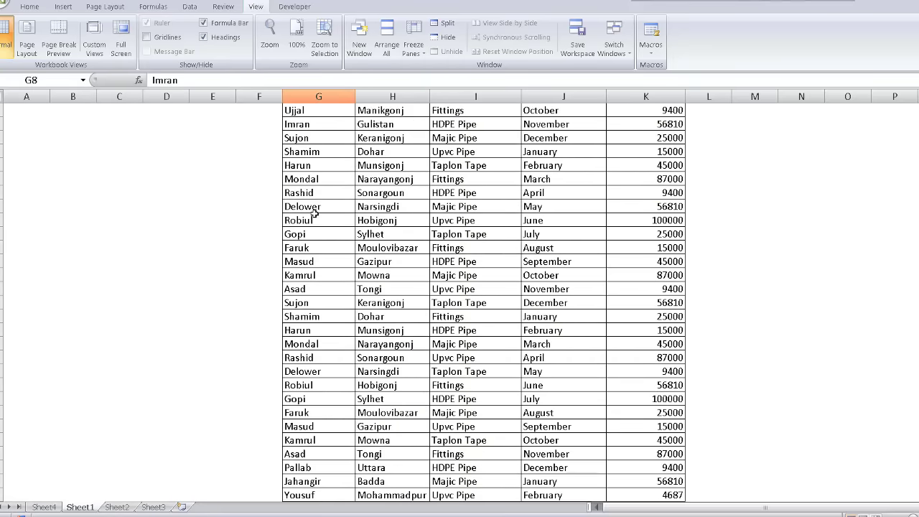
scroll(321, 218, "down", 4)
scroll(316, 220, "up", 4)
scroll(316, 220, "up", 5)
scroll(287, 211, "up", 6)
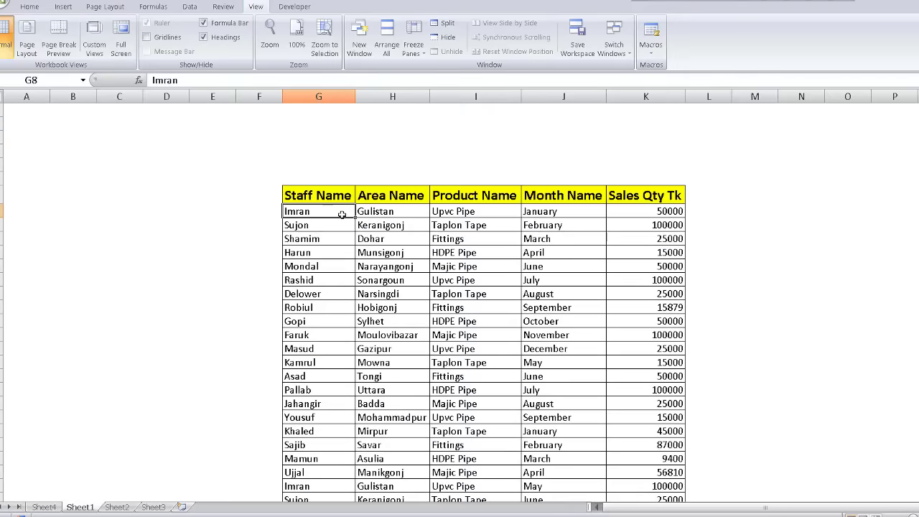
scroll(400, 211, "down", 2)
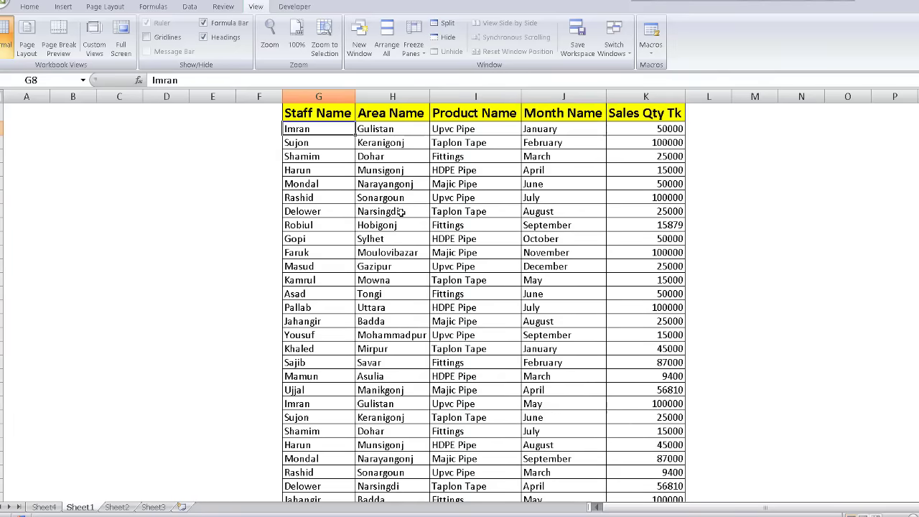
scroll(430, 216, "up", 2)
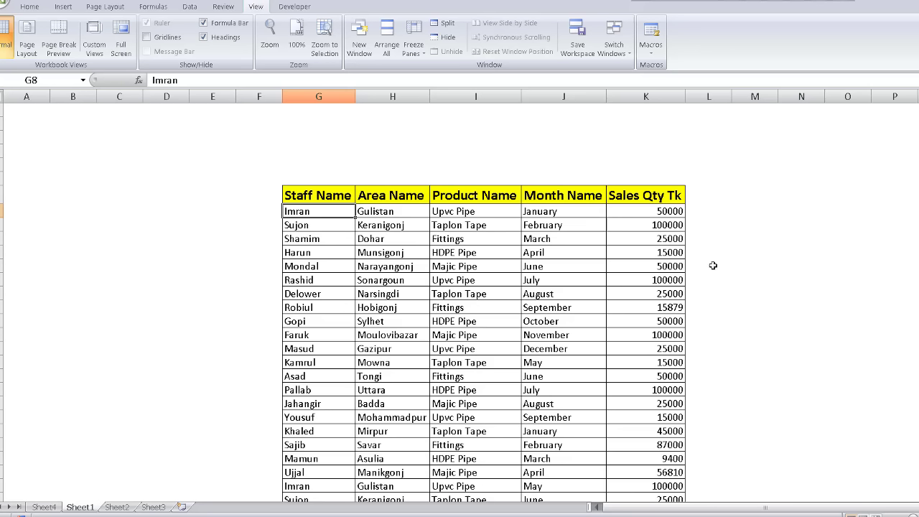
Step: Turn on filtering for header row G7:K7 and filter Staff Name to Imran only
left_click_drag(338, 188, 646, 195)
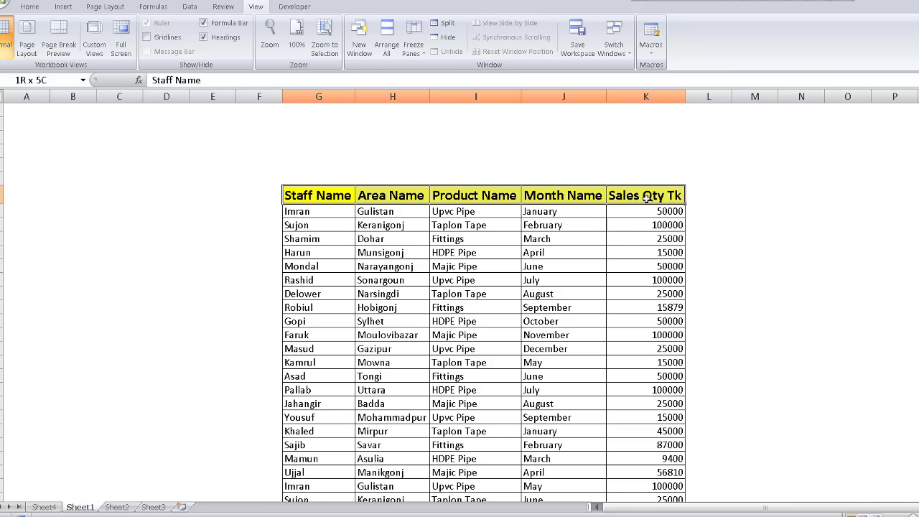
left_click(189, 6)
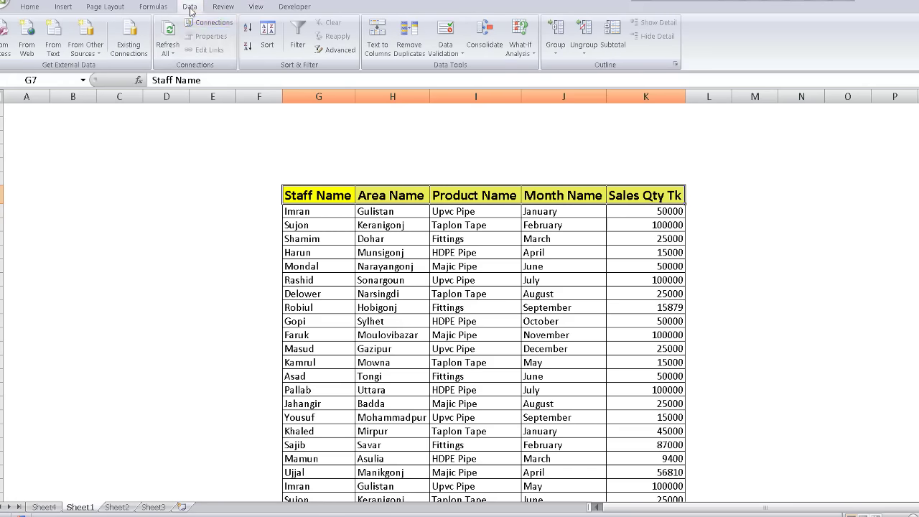
left_click(297, 36)
left_click(802, 301)
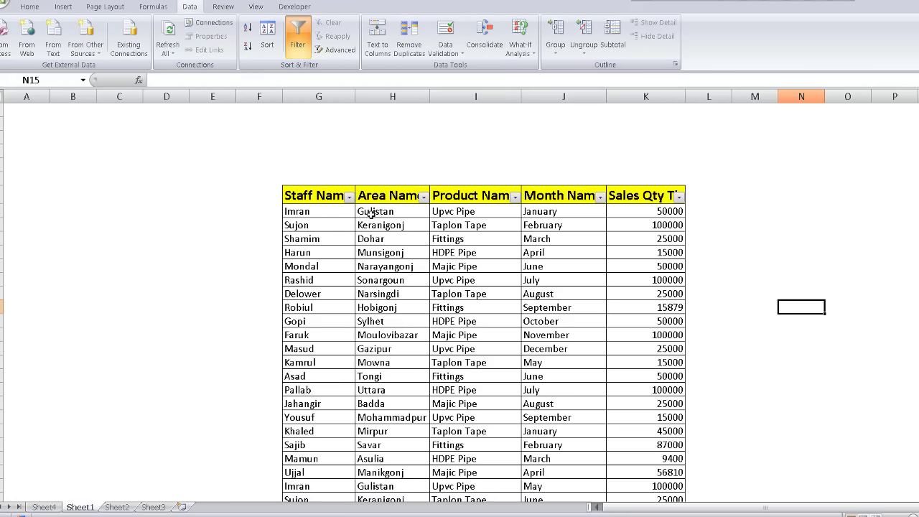
left_click(348, 197)
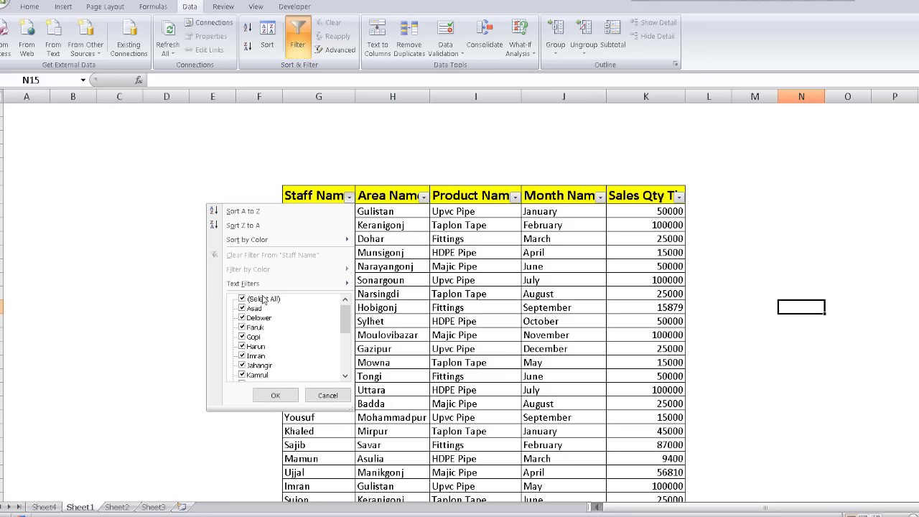
left_click(263, 299)
left_click(256, 355)
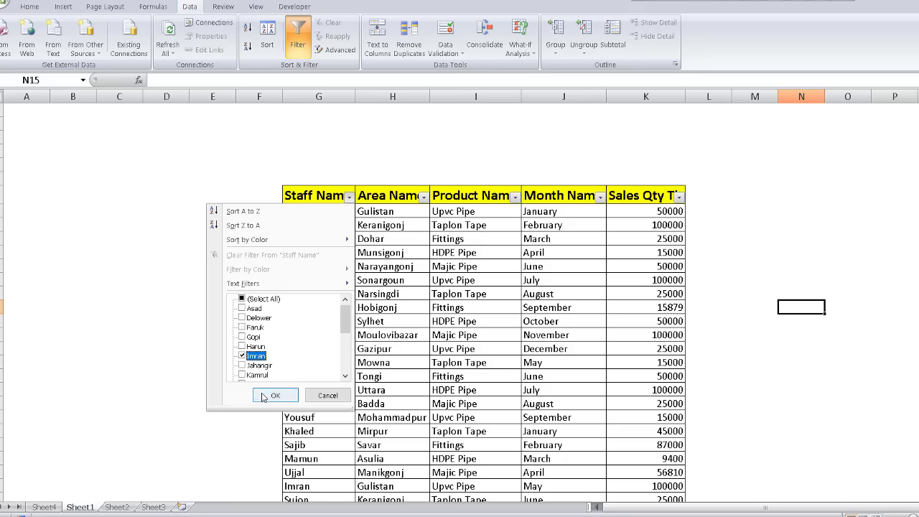
left_click(275, 394)
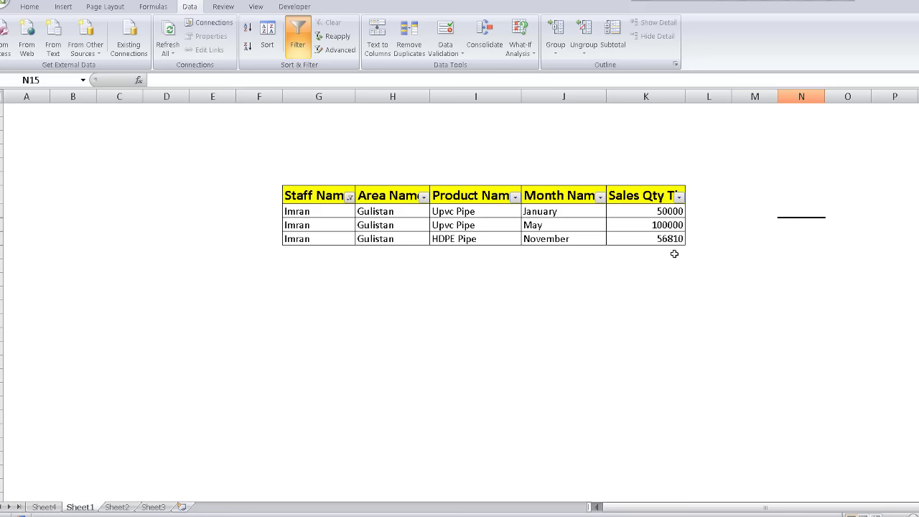
left_click(674, 254)
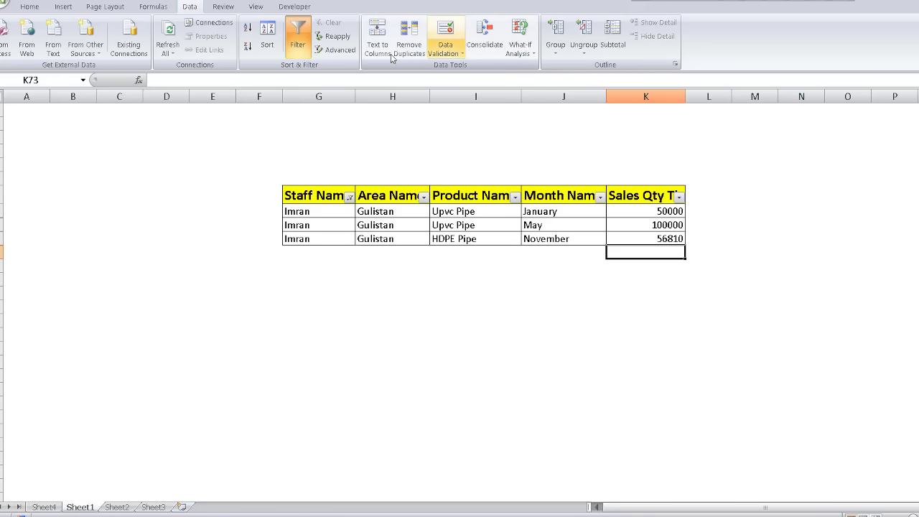
left_click(30, 6)
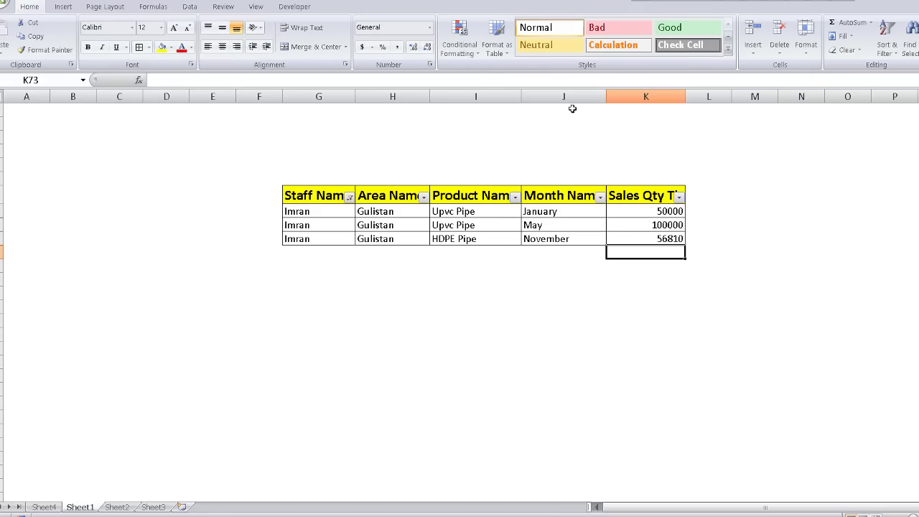
left_click(830, 25)
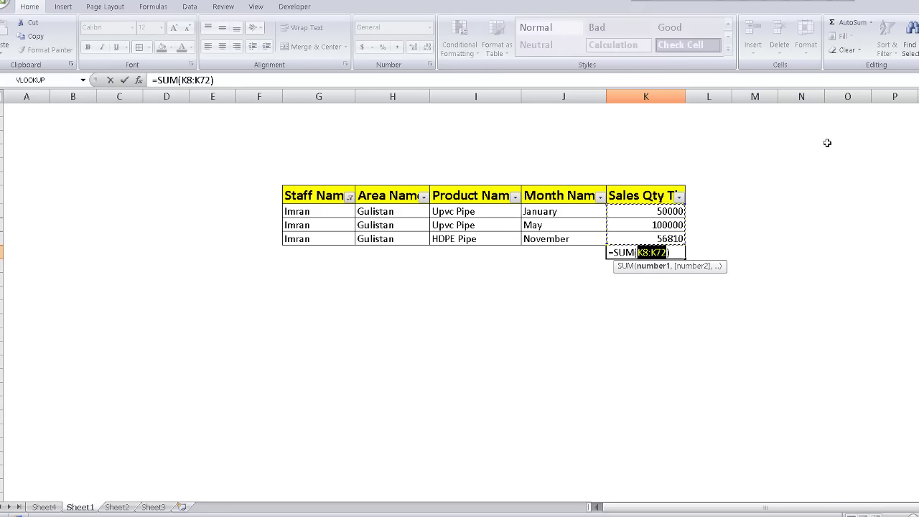
key("Return")
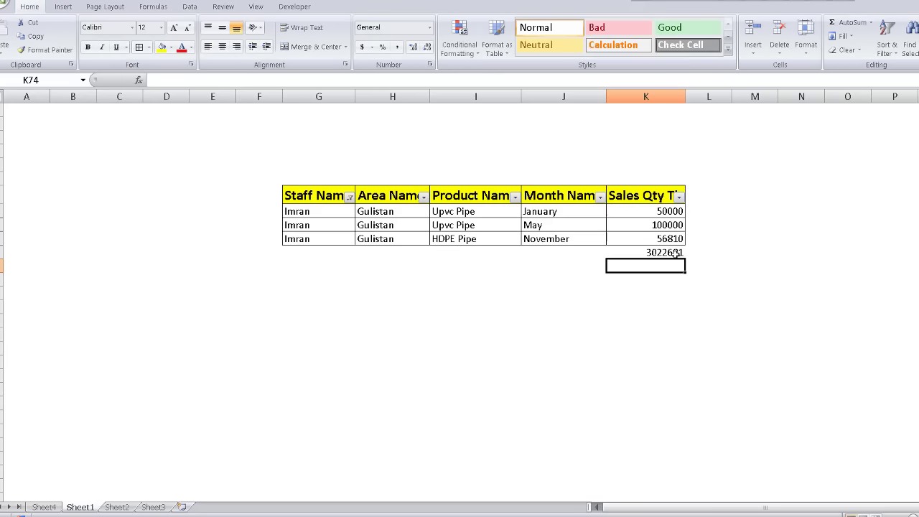
left_click(675, 253)
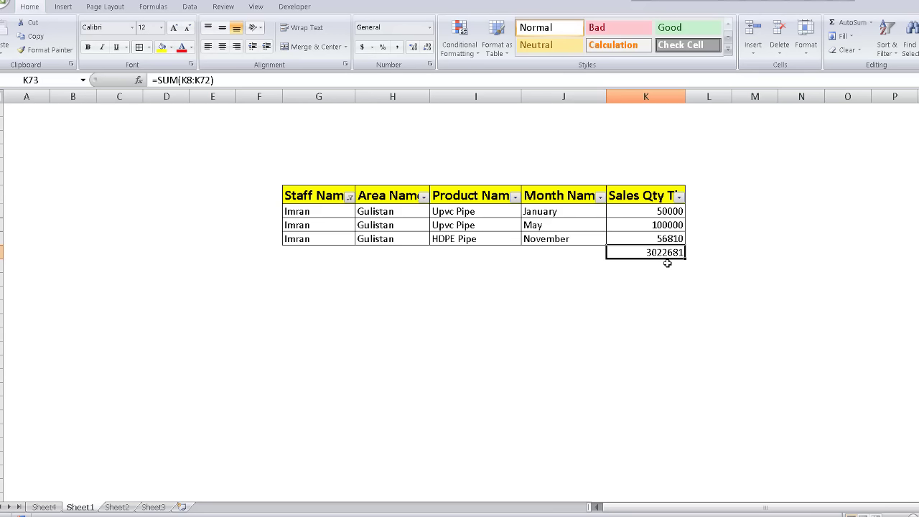
key("Delete")
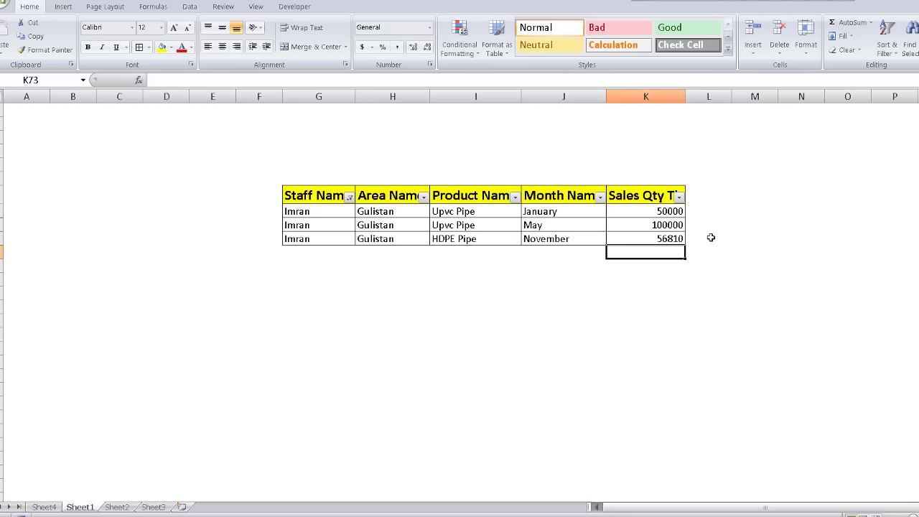
Step: Check the Area Name, Product Name and Staff Name filter lists, closing each without changes
left_click(425, 198)
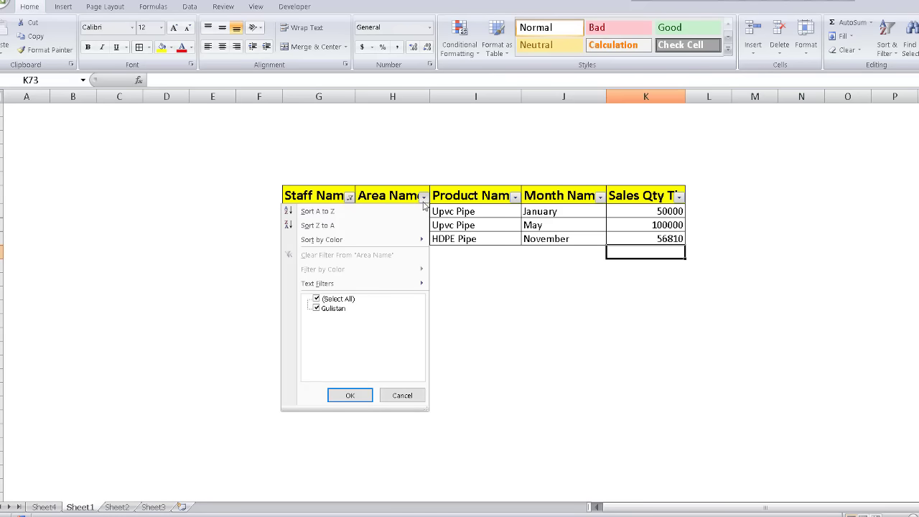
left_click(502, 314)
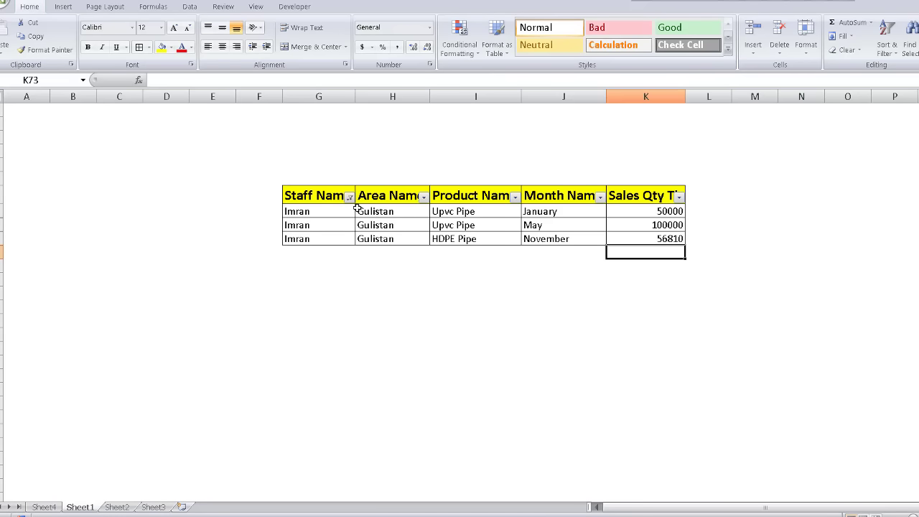
left_click(514, 197)
left_click(292, 314)
left_click(423, 198)
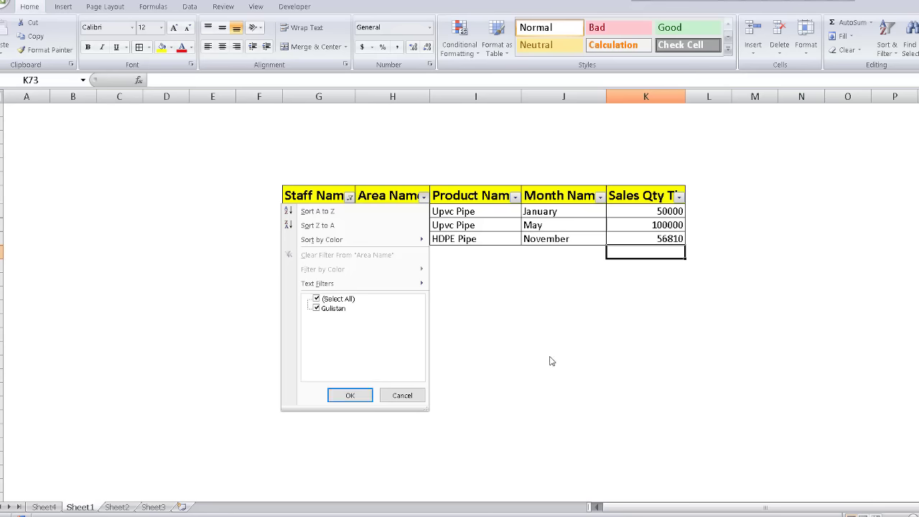
left_click(552, 333)
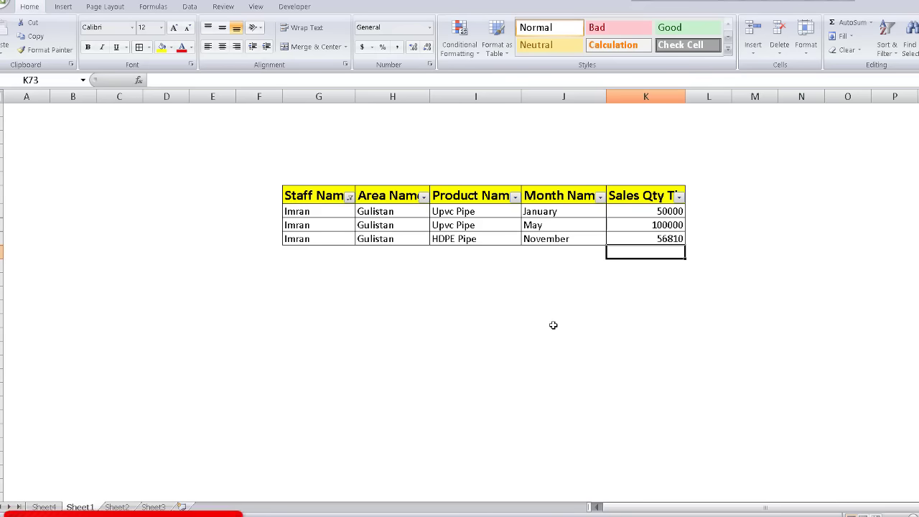
left_click(512, 303)
left_click(349, 199)
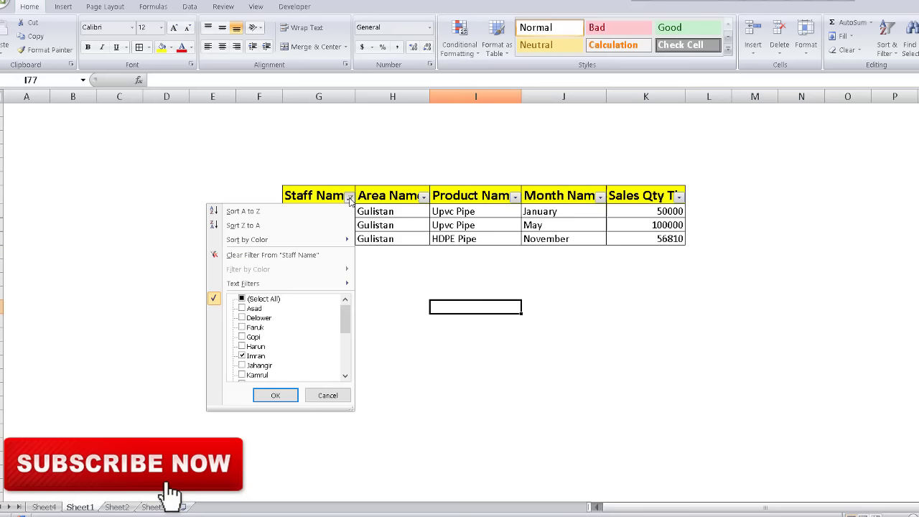
left_click(267, 301)
left_click(399, 304)
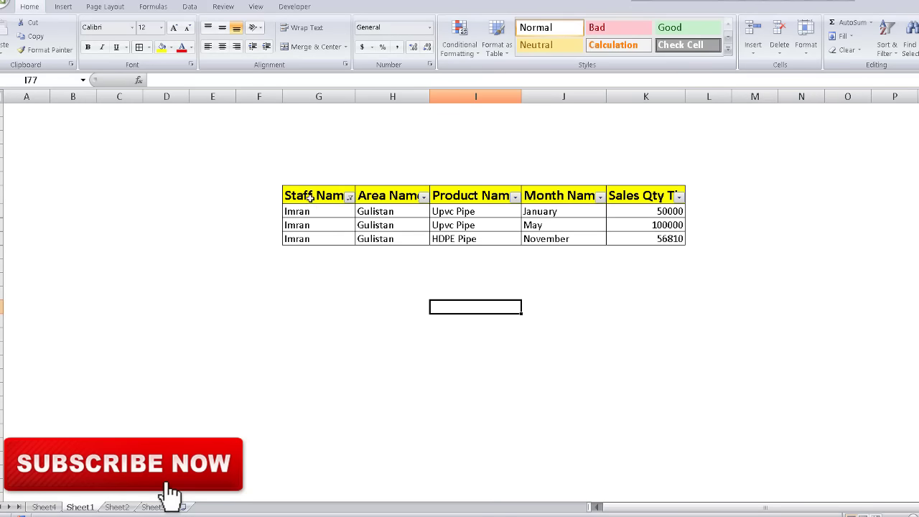
Step: Select the header row and switch Data > Filter off so all rows show
left_click_drag(310, 196, 654, 187)
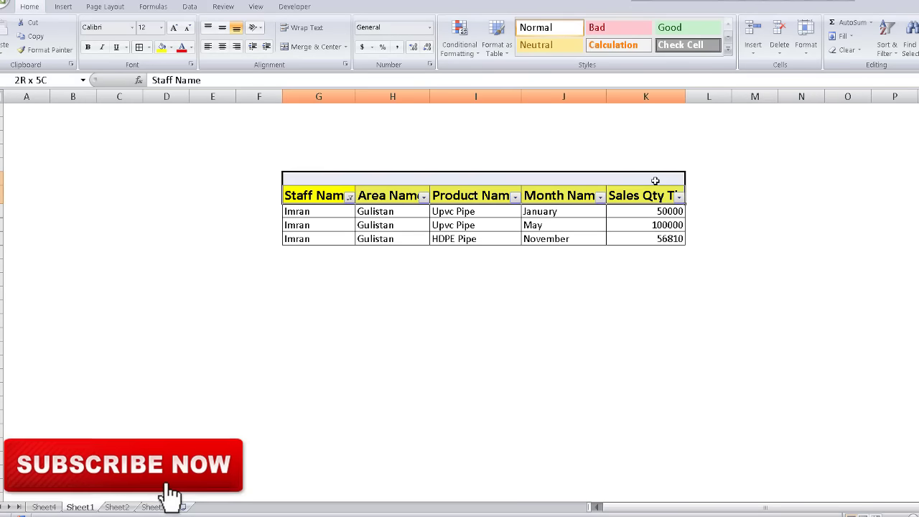
left_click(191, 9)
left_click(297, 36)
left_click(753, 283)
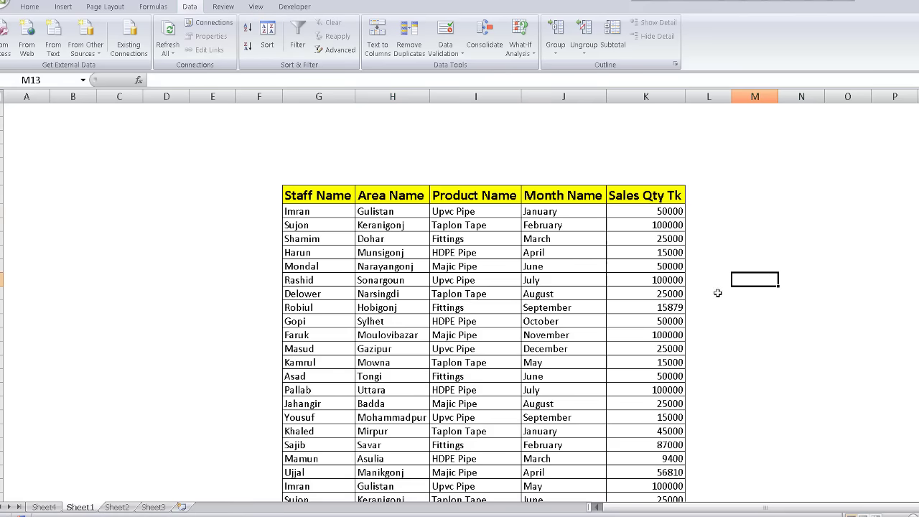
Step: Look over the Sheet1 data range, then return to the Sheet4 pivot table
left_click(43, 507)
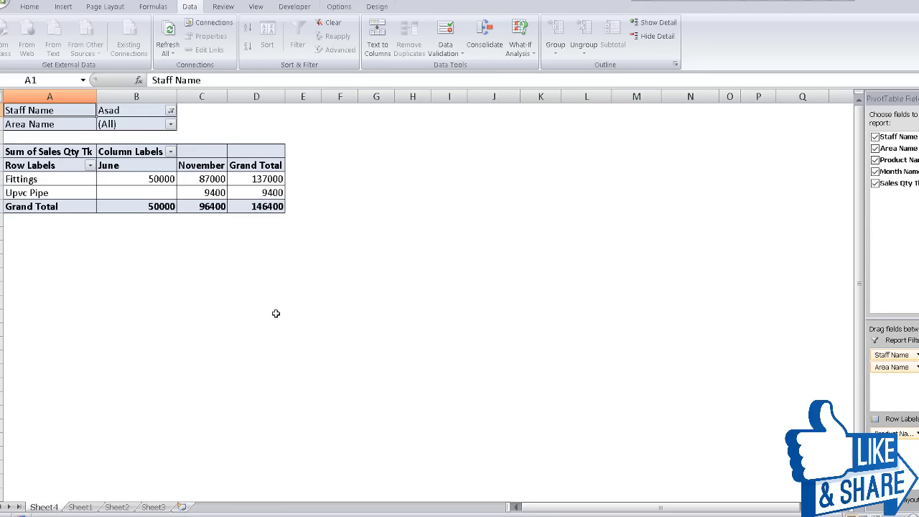
left_click(79, 506)
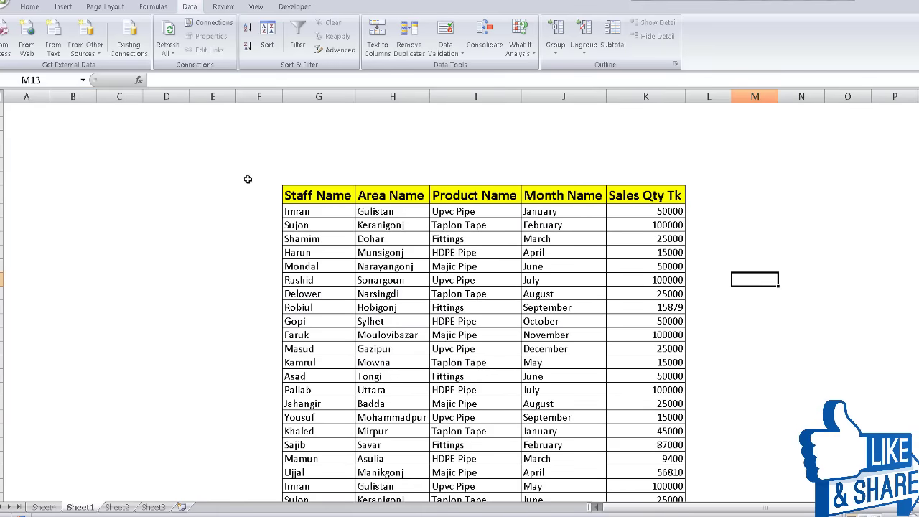
left_click_drag(248, 178, 823, 496)
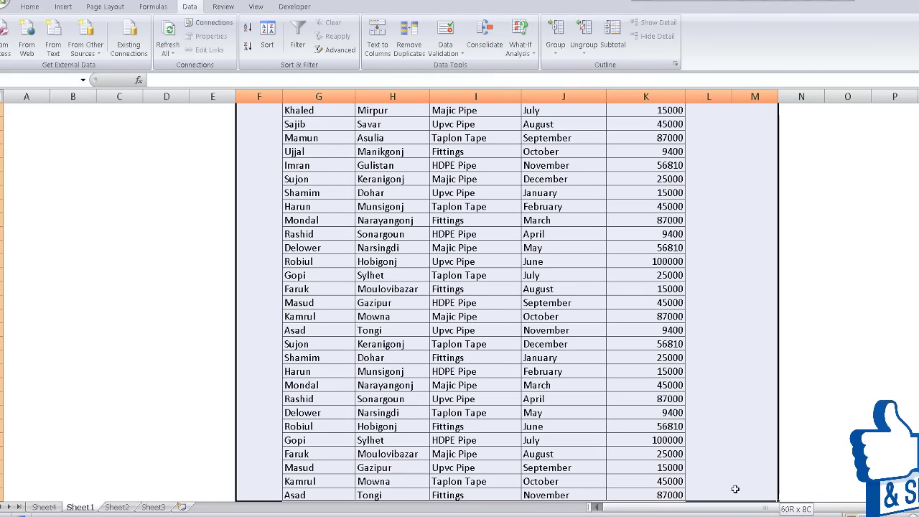
left_click(44, 506)
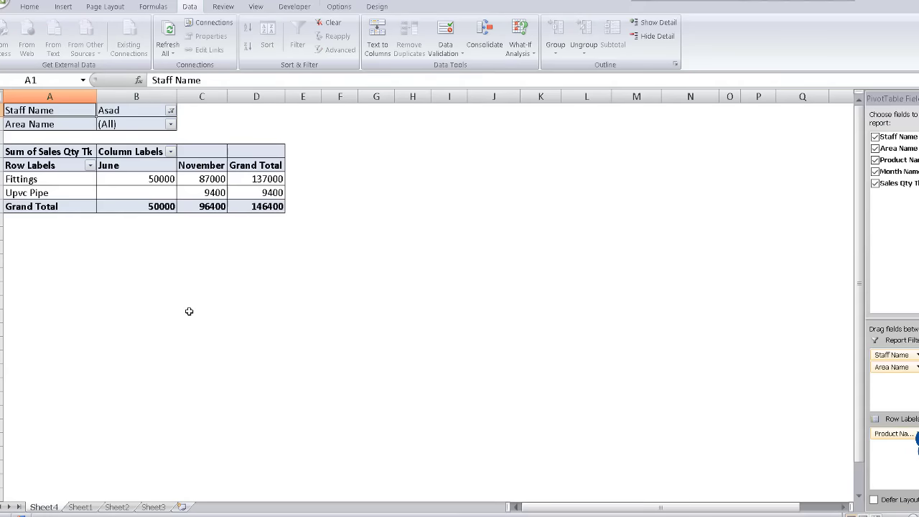
Step: Change the pivot's Staff Name filter from Asad to Faruk
left_click(170, 111)
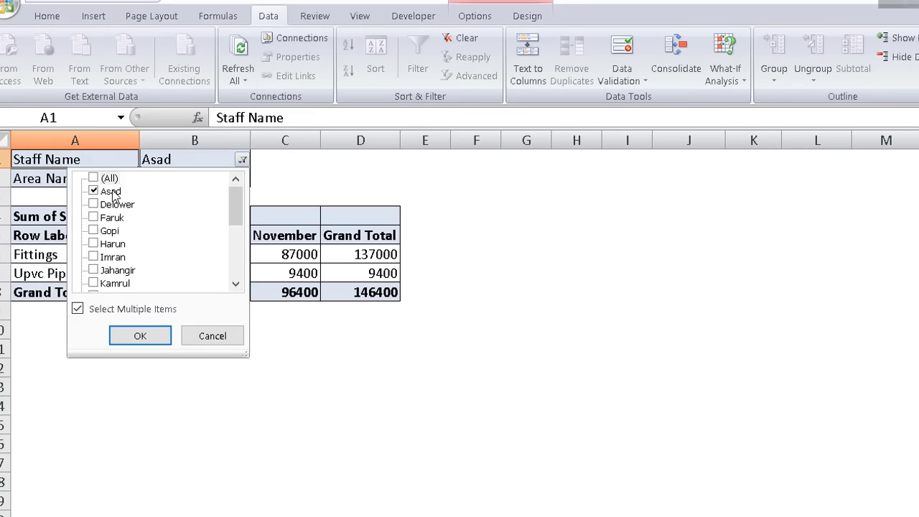
left_click(111, 192)
left_click(93, 191)
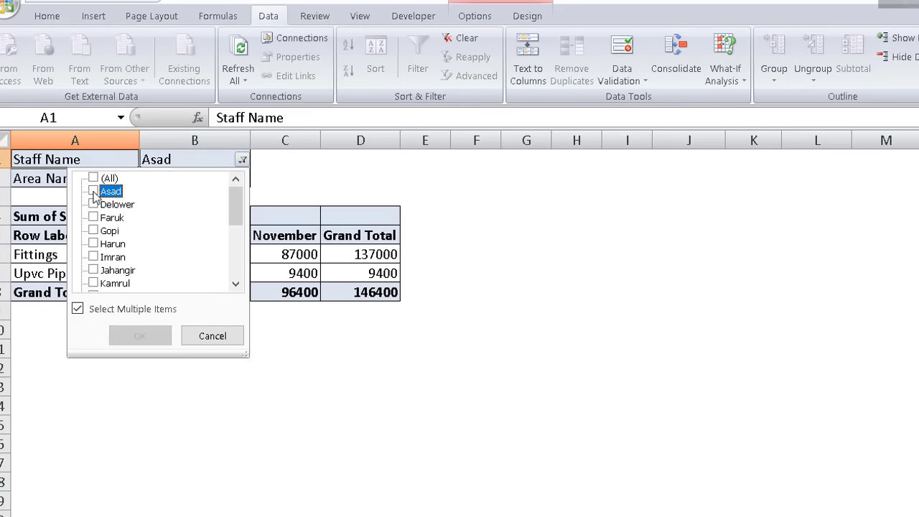
left_click(94, 217)
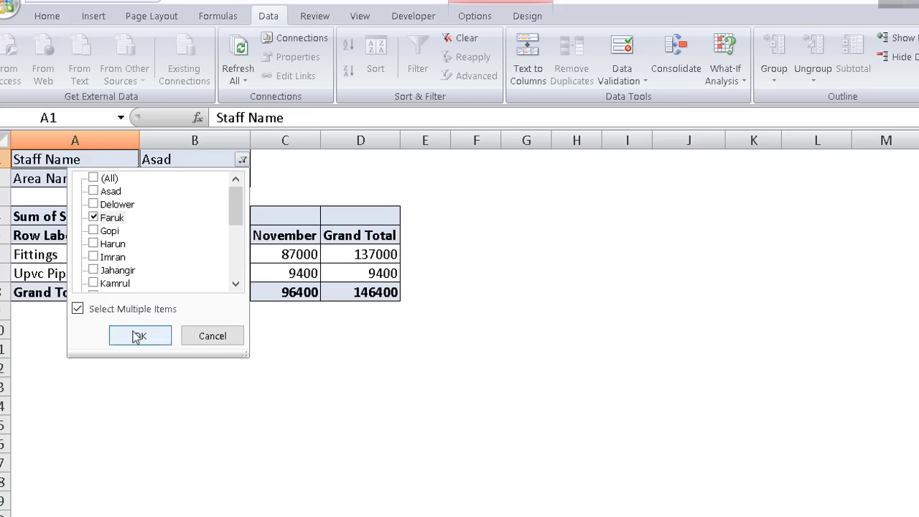
left_click(139, 343)
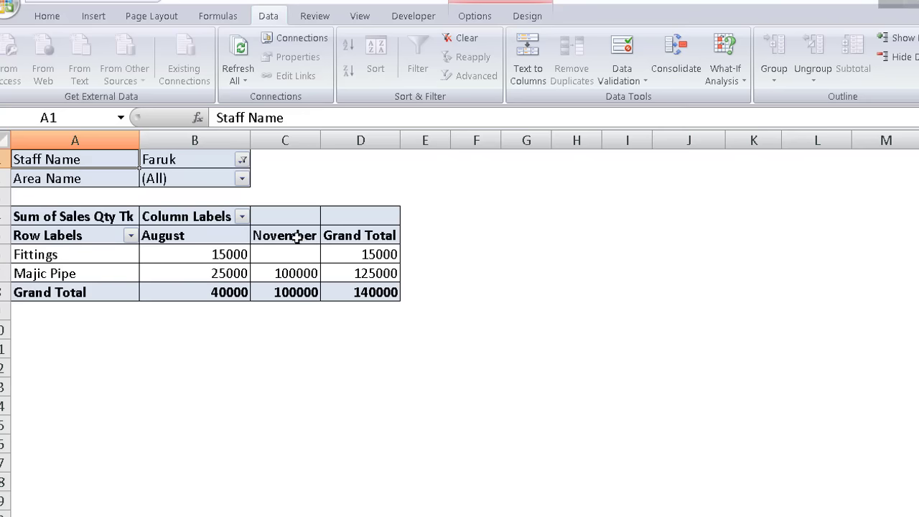
left_click(242, 180)
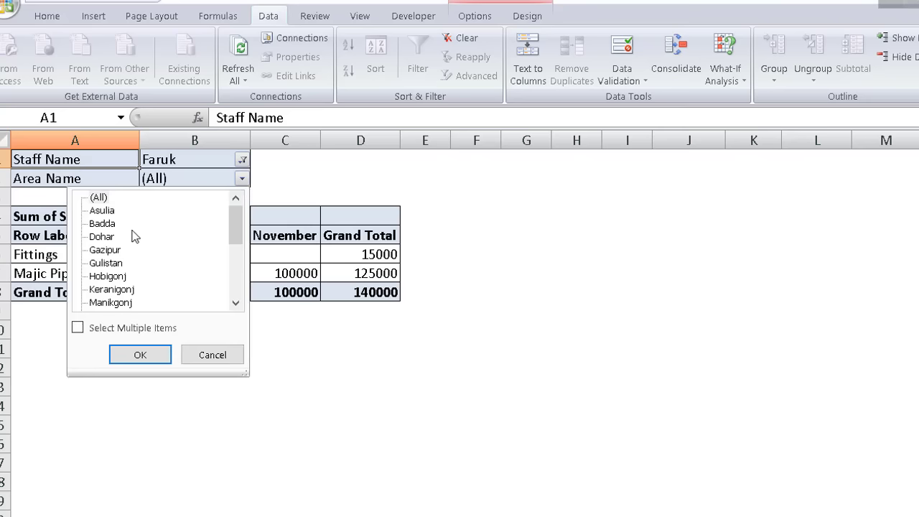
scroll(133, 242, "down", 1)
scroll(135, 245, "down", 3)
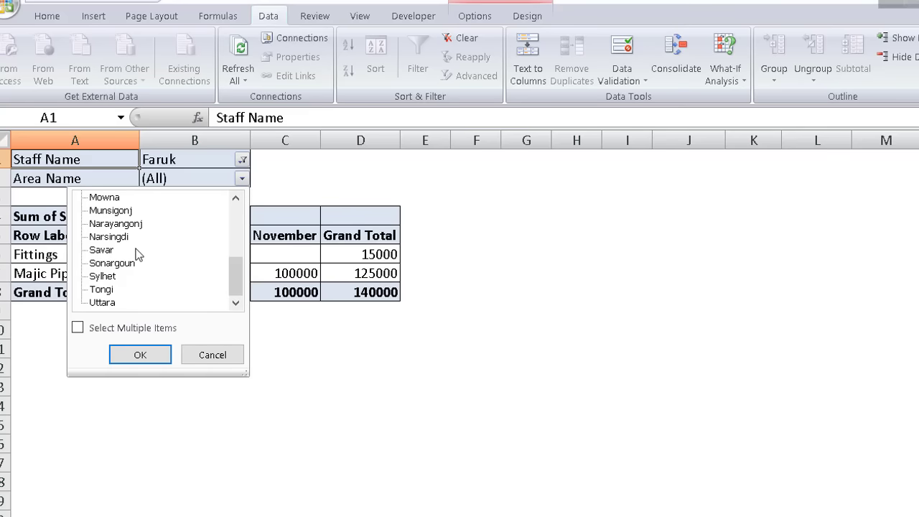
scroll(144, 262, "up", 4)
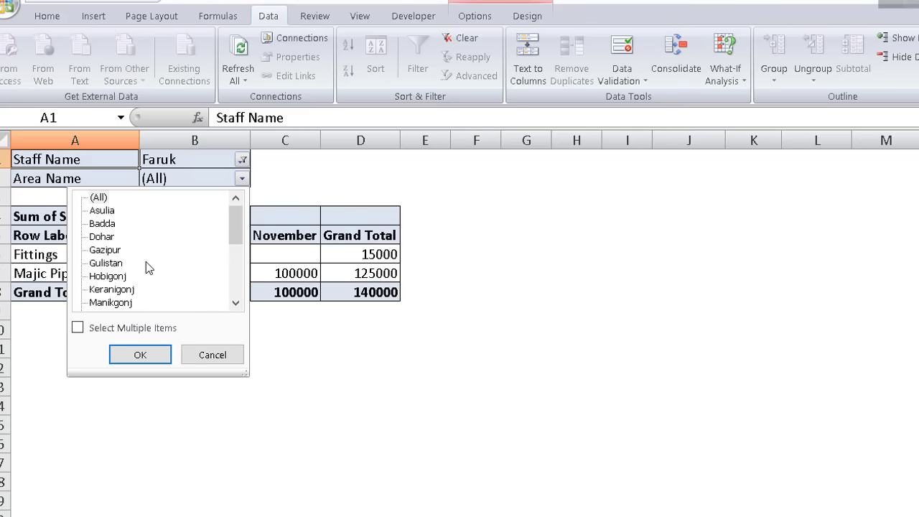
scroll(146, 261, "down", 3)
scroll(145, 263, "down", 1)
left_click(388, 384)
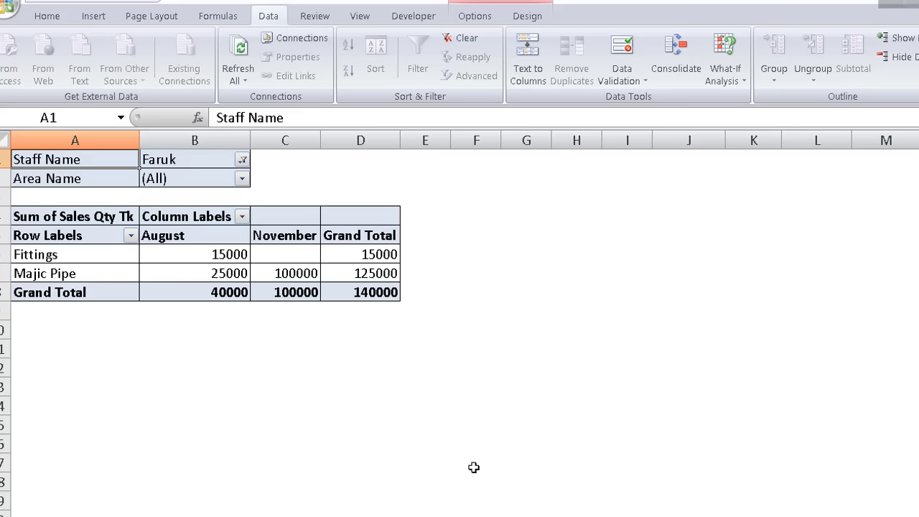
key("ctrl+Page_Down")
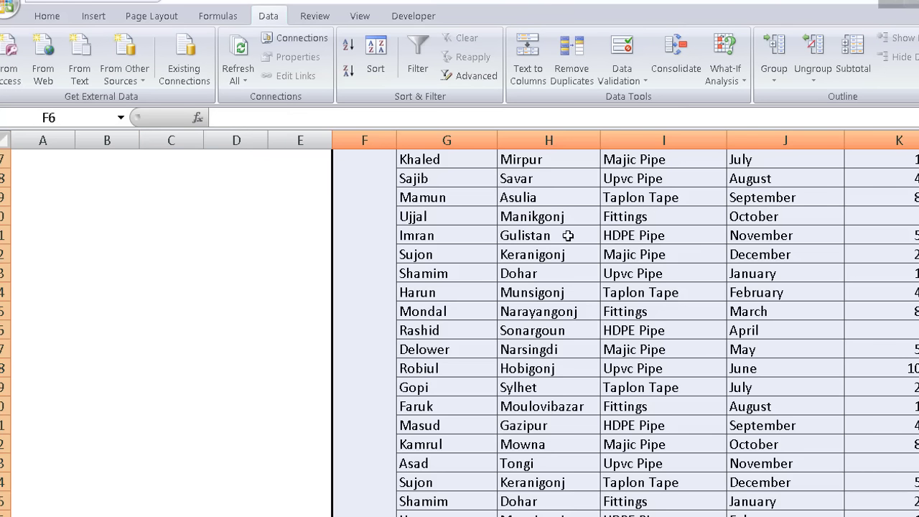
key("ctrl+Page_Up")
Step: Switch to Sheet1 and select the sales table from its header down through the data rows
left_click(130, 479)
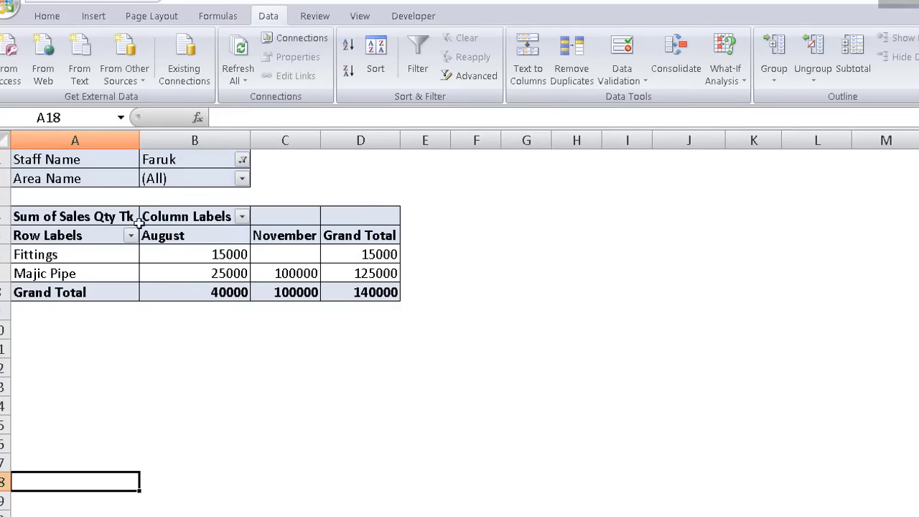
key("ctrl+Page_Down")
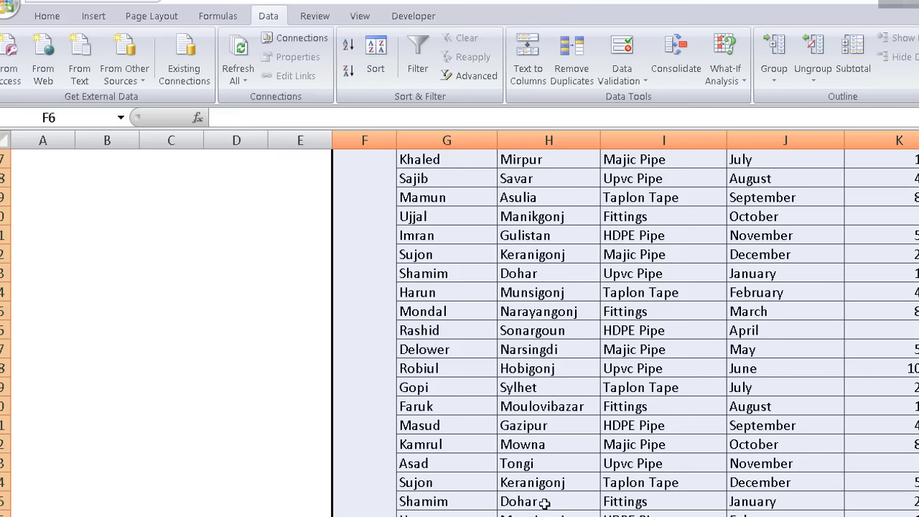
scroll(601, 488, "up", 3)
scroll(601, 481, "up", 3)
scroll(567, 431, "up", 5)
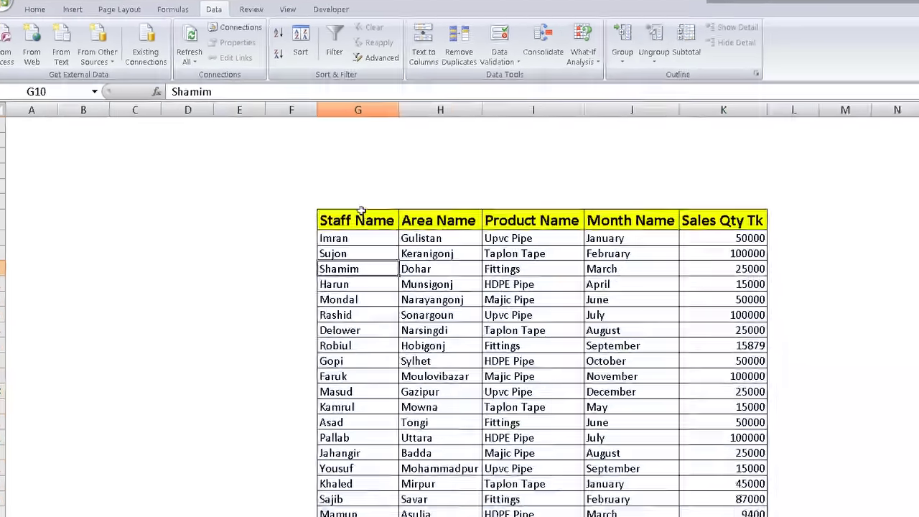
left_click_drag(314, 167, 654, 511)
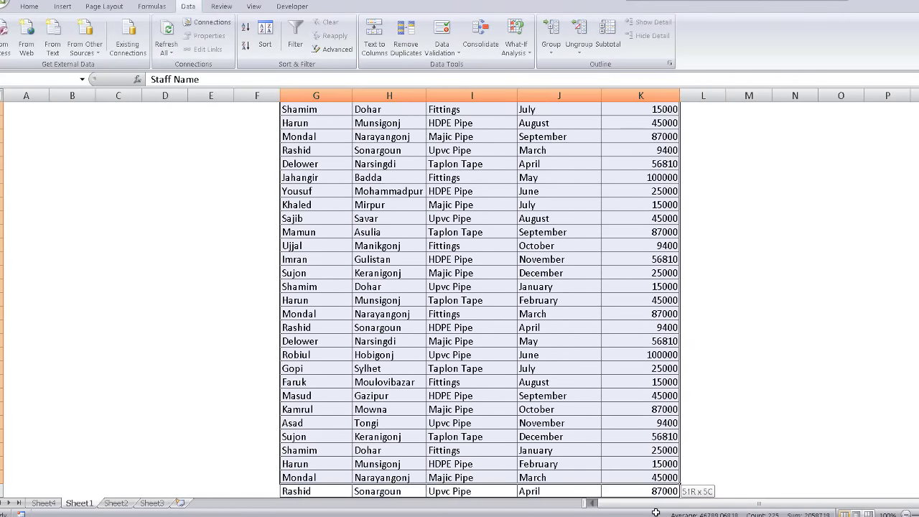
left_click_drag(654, 511, 655, 510)
left_click(108, 190)
scroll(610, 263, "up", 4)
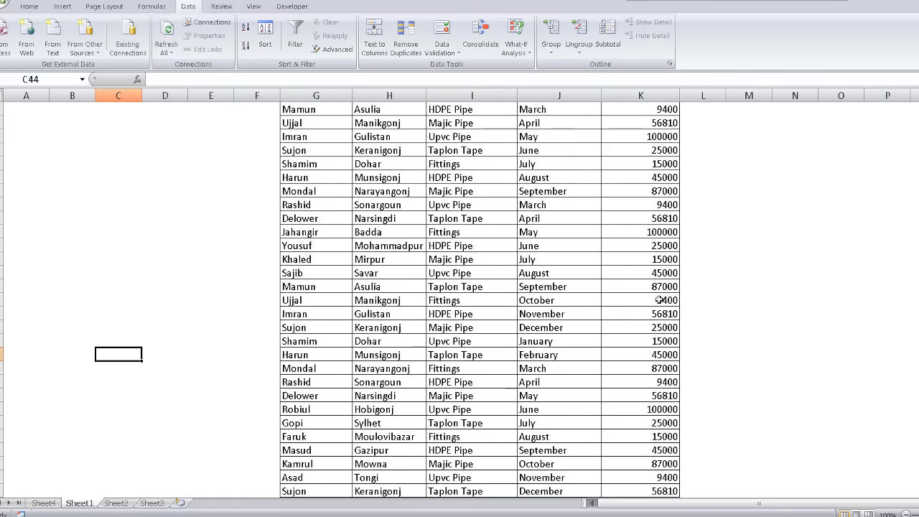
scroll(610, 287, "up", 3)
scroll(614, 298, "up", 5)
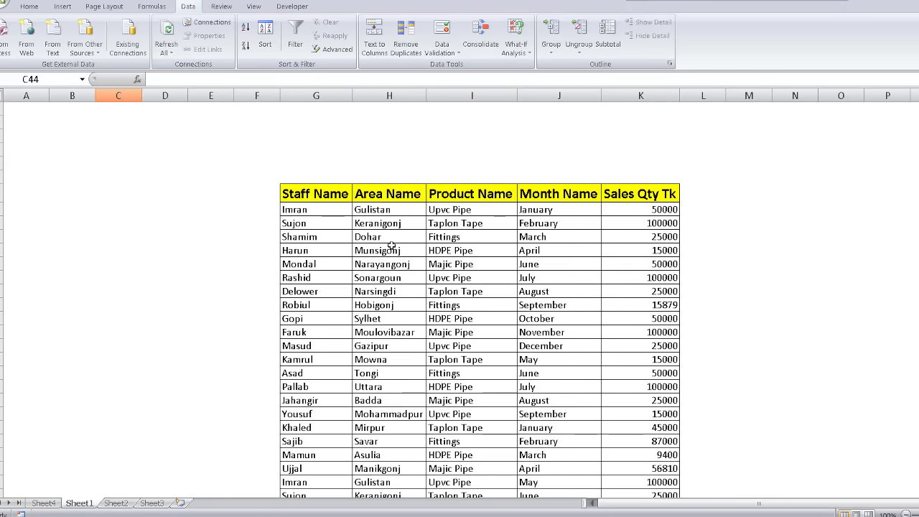
Step: After a glance at Sheet4, reselect the Sheet1 data from Staff Name and click a table cell
left_click(43, 502)
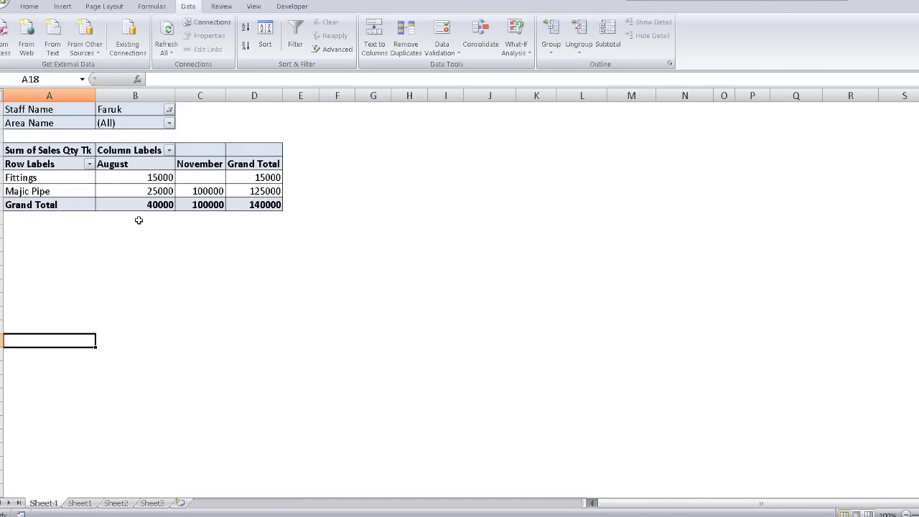
left_click(80, 502)
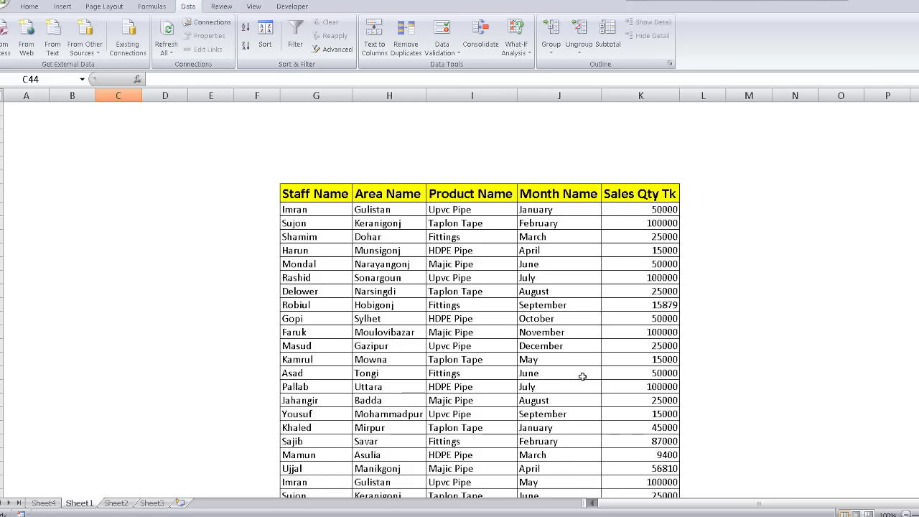
left_click(742, 311)
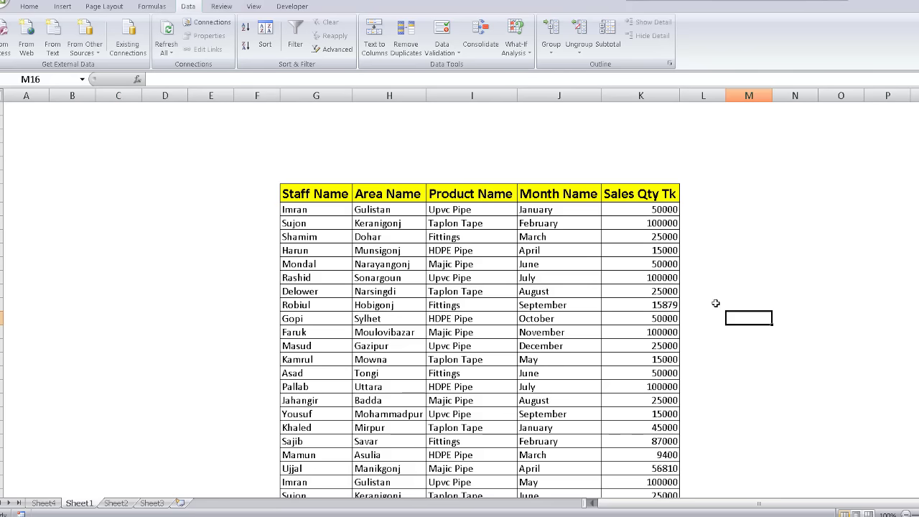
left_click(753, 260)
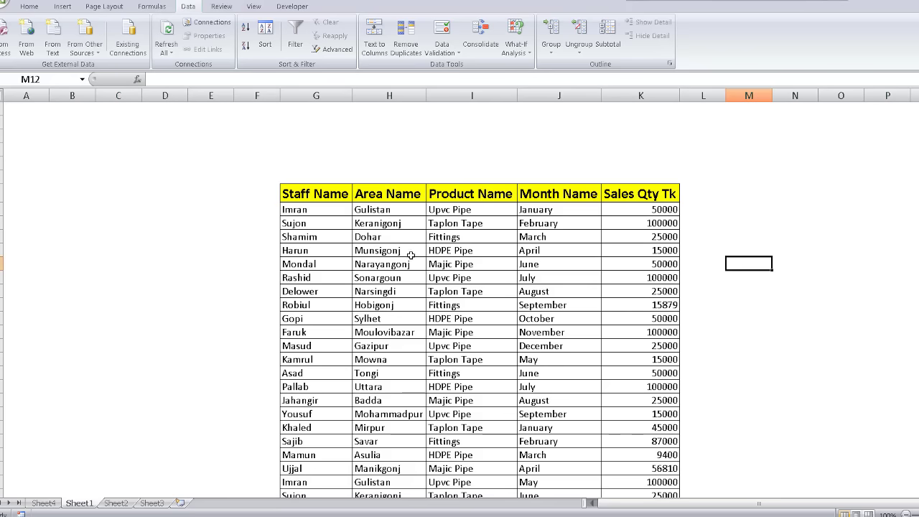
scroll(411, 254, "down", 1)
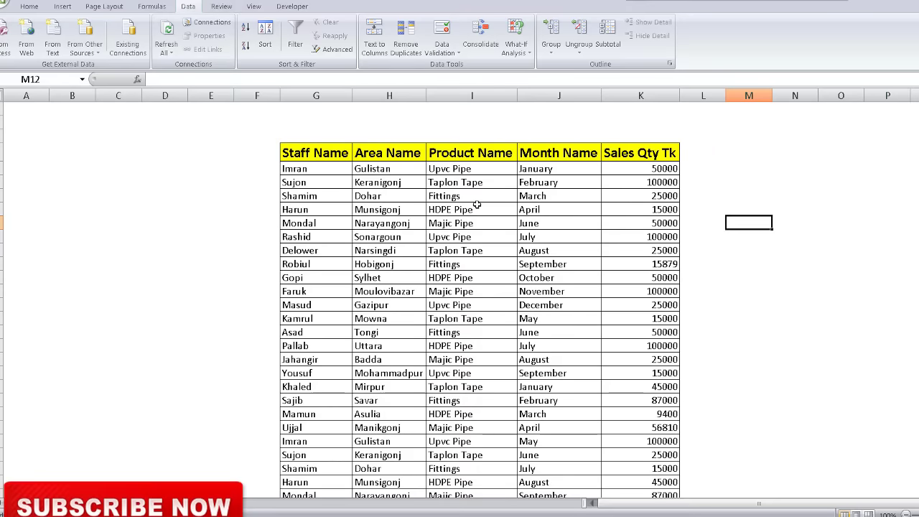
mouse_move(301, 153)
left_mouse_down()
mouse_move(492, 216)
mouse_move(653, 495)
left_mouse_up()
scroll(730, 307, "up", 7)
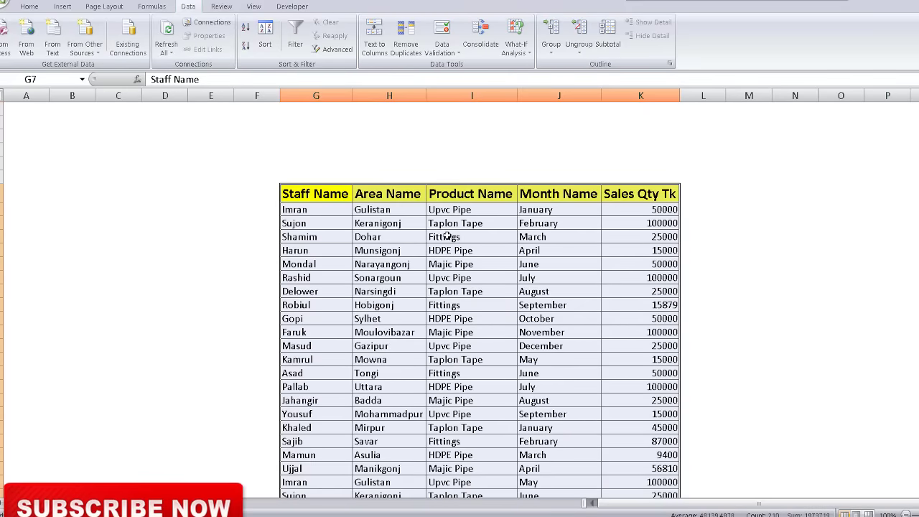
left_click(341, 209)
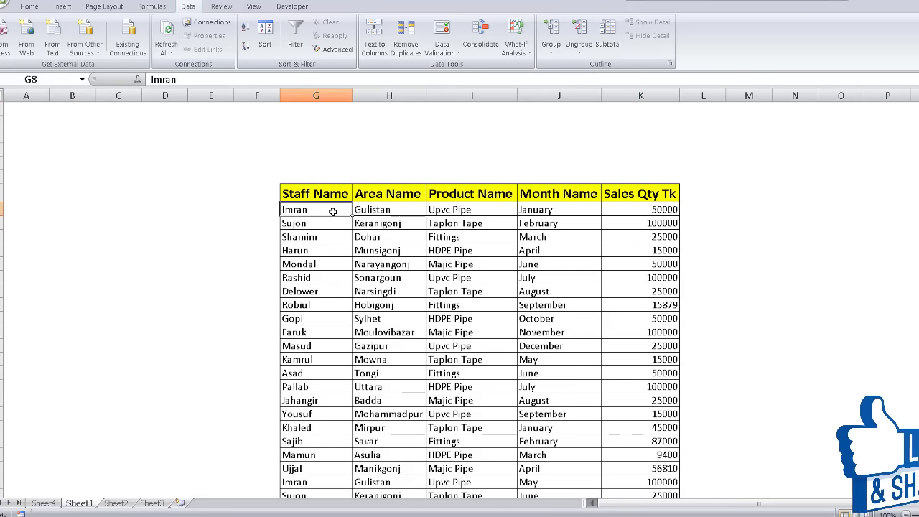
left_click(331, 224)
left_click(328, 210)
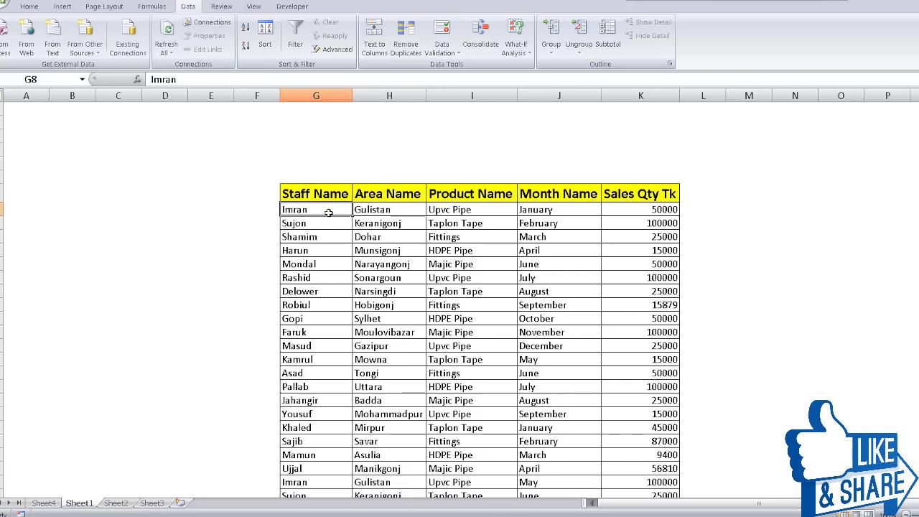
left_click(325, 224)
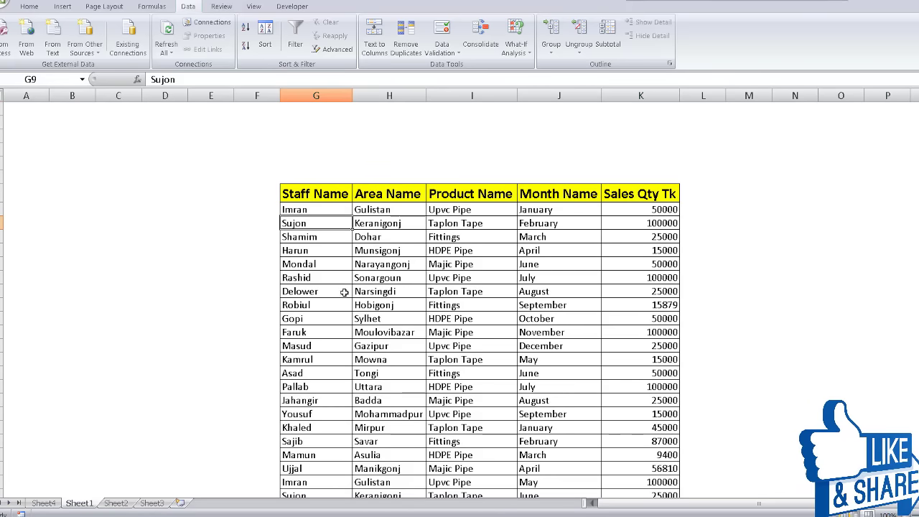
Step: Open Insert > PivotTable, look over the Create PivotTable dialog, then cancel it
left_click(64, 9)
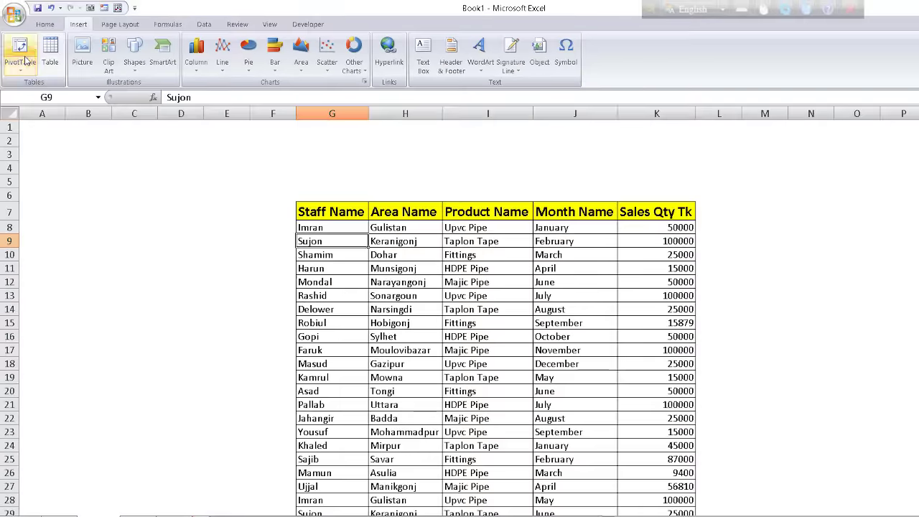
left_click(20, 54)
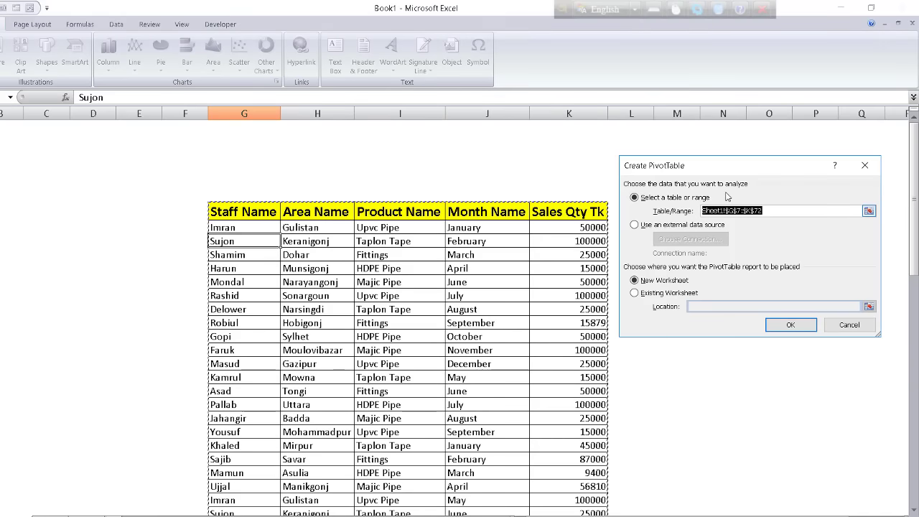
mouse_move(729, 169)
left_mouse_down()
mouse_move(484, 171)
mouse_move(745, 139)
left_mouse_up()
scroll(458, 394, "down", 5)
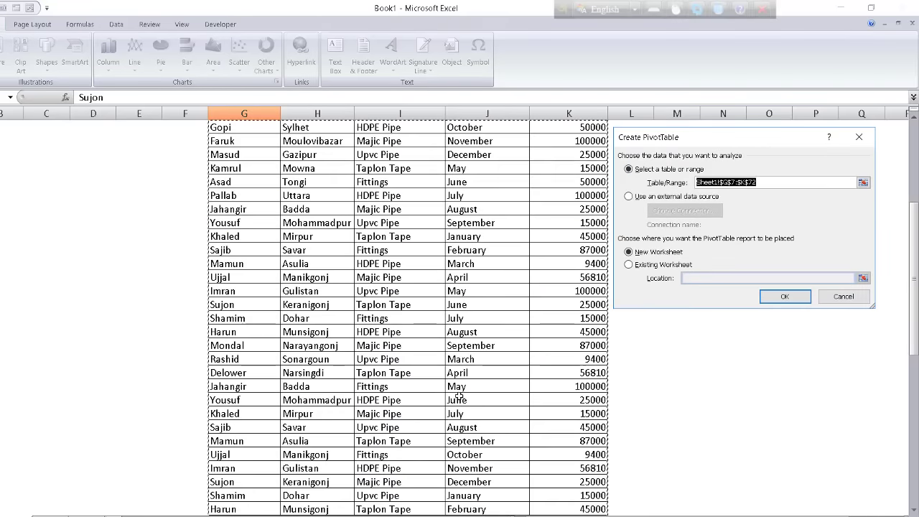
scroll(458, 395, "down", 5)
scroll(458, 394, "down", 8)
scroll(458, 394, "up", 5)
scroll(451, 391, "up", 12)
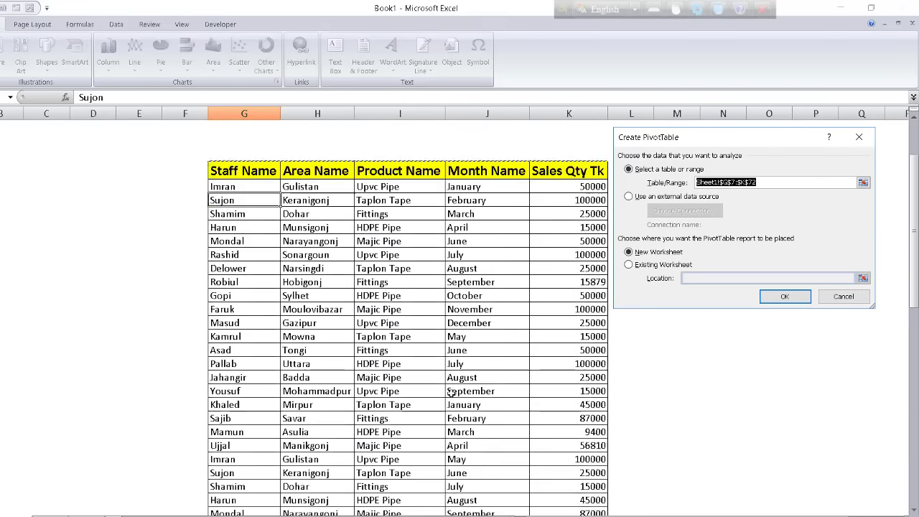
scroll(451, 391, "up", 1)
left_click(843, 297)
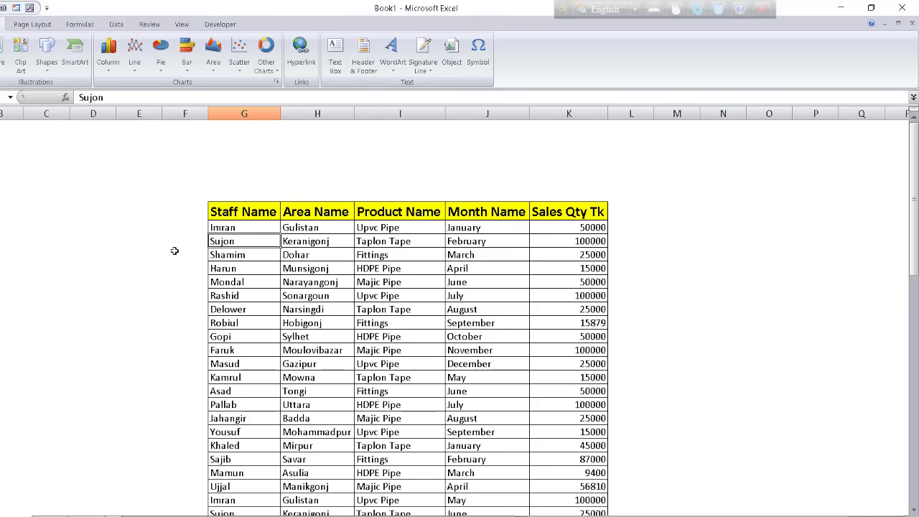
left_click(147, 228)
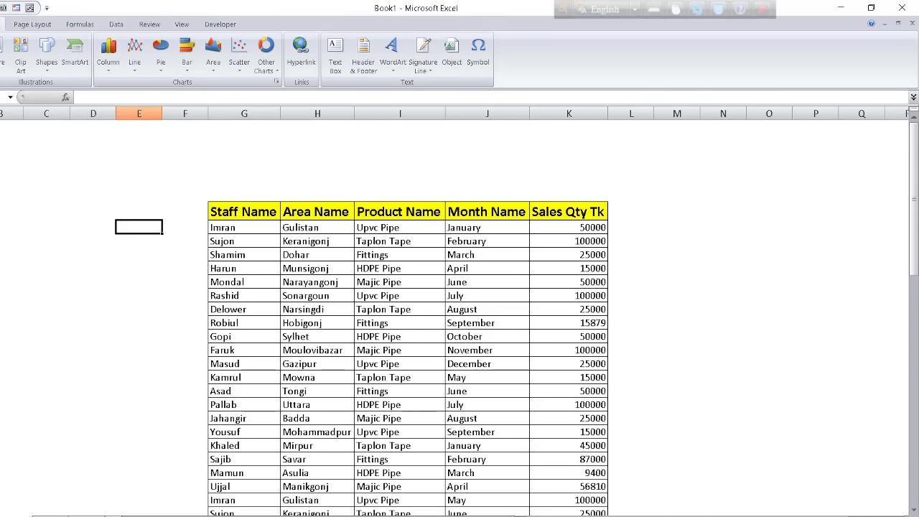
left_click(2, 54)
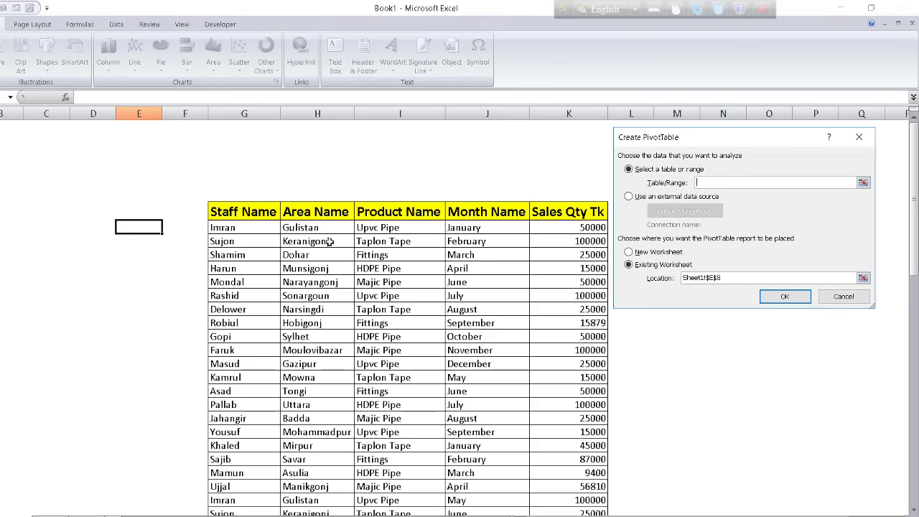
left_click(830, 298)
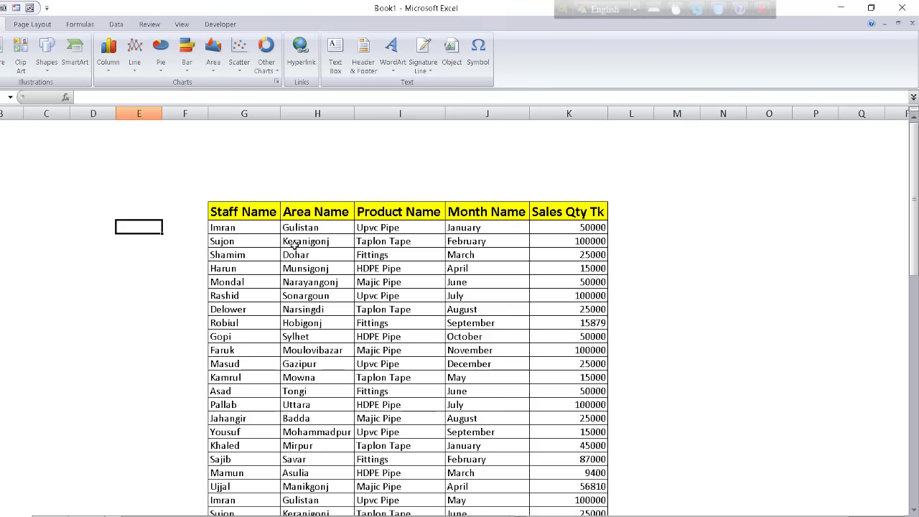
Step: From a data cell, reopen Create PivotTable with range Sheet1!$G$7:$K$72 and New Worksheet
left_click(259, 229)
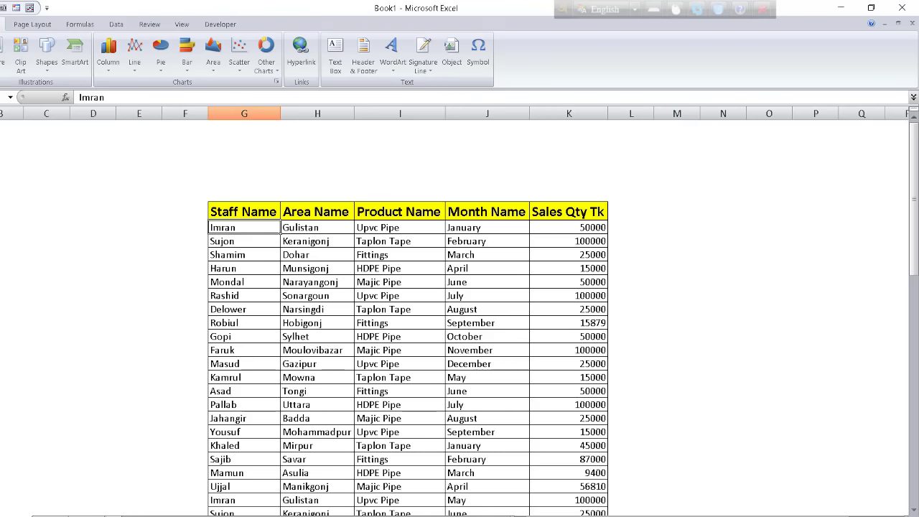
key("alt+n")
key("v")
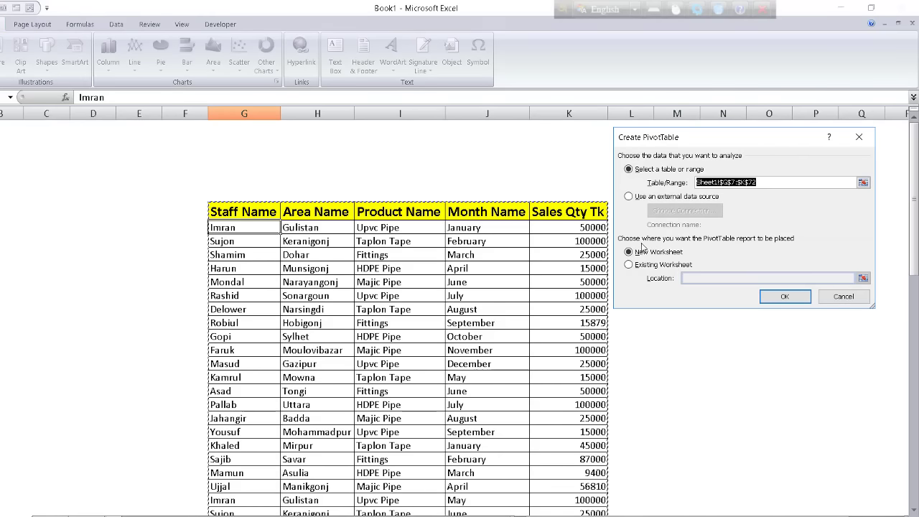
left_click_drag(722, 137, 315, 167)
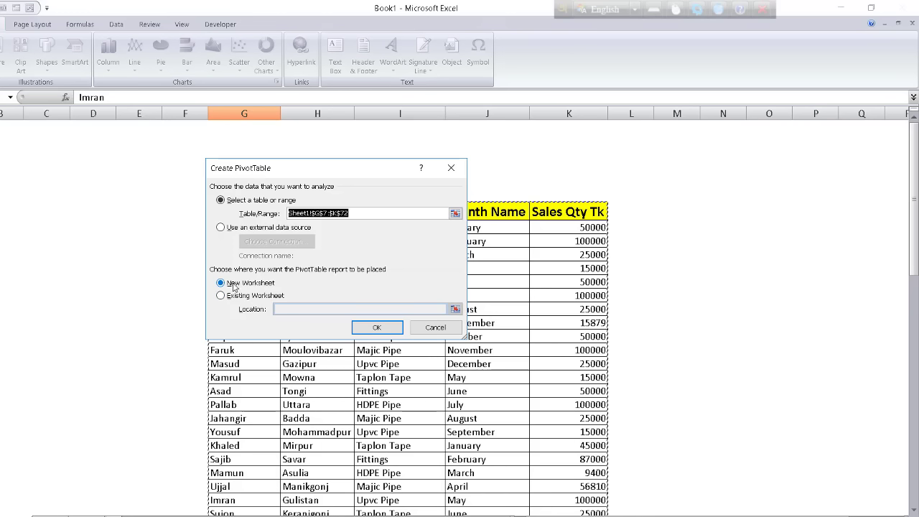
Step: Confirm the PivotTable onto new Sheet5, comparing Sheet4's example and Sheet1's headers
left_click(355, 329)
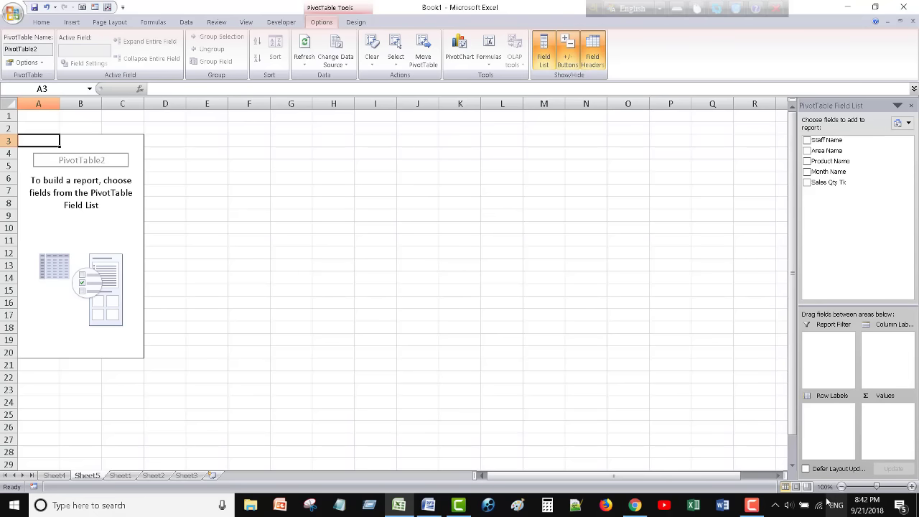
mouse_move(855, 139)
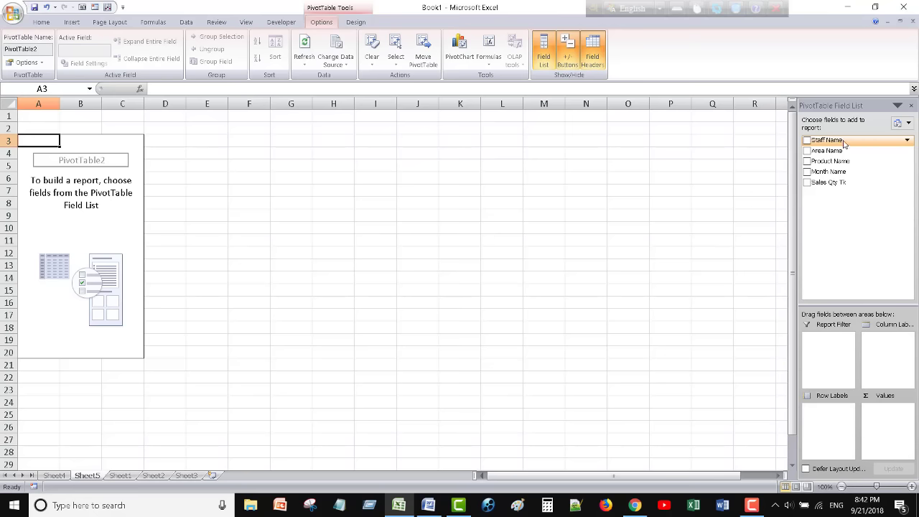
left_click(54, 475)
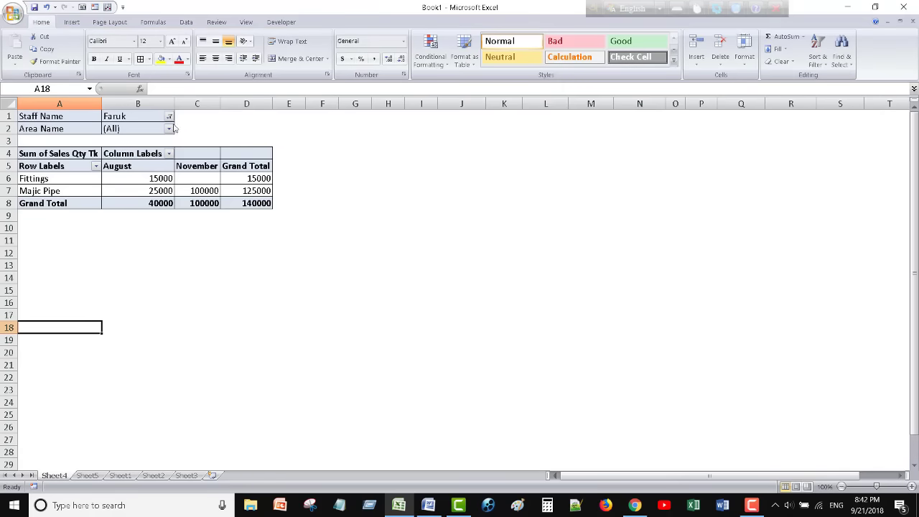
left_click(86, 475)
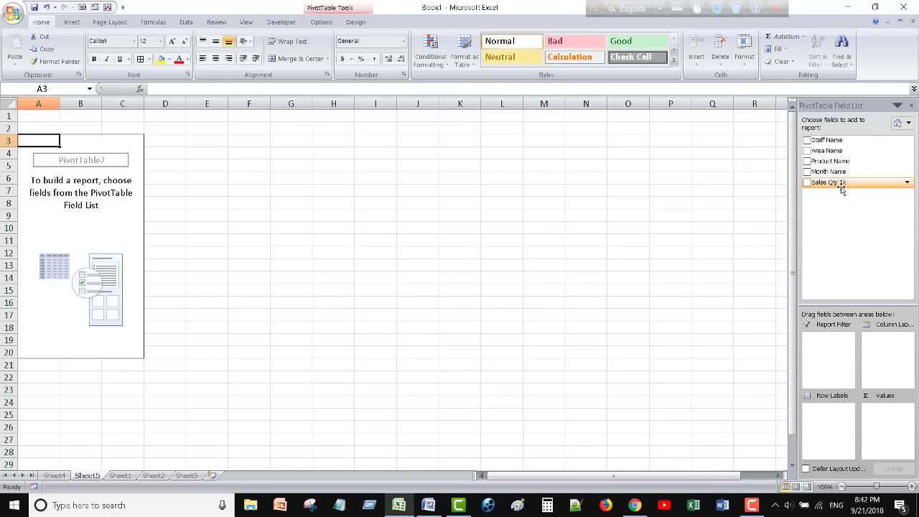
left_click(119, 475)
scroll(586, 254, "down", 1)
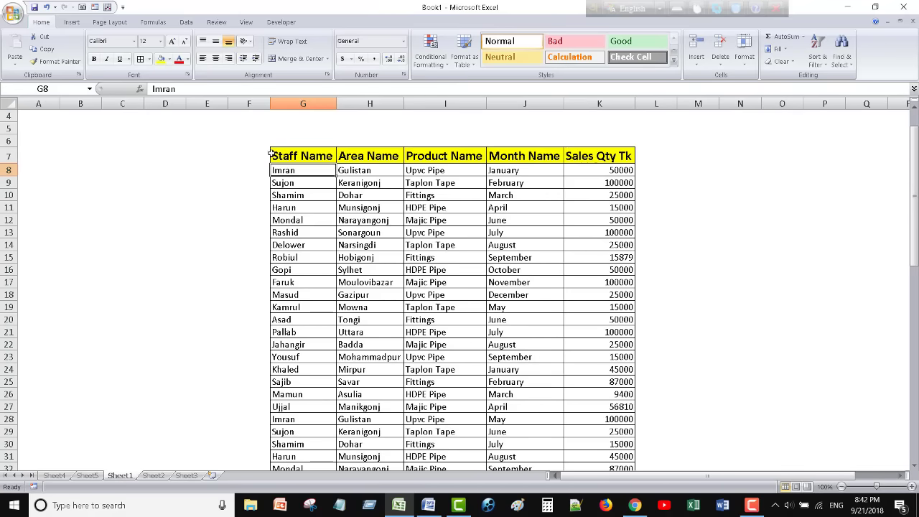
left_click_drag(270, 154, 578, 162)
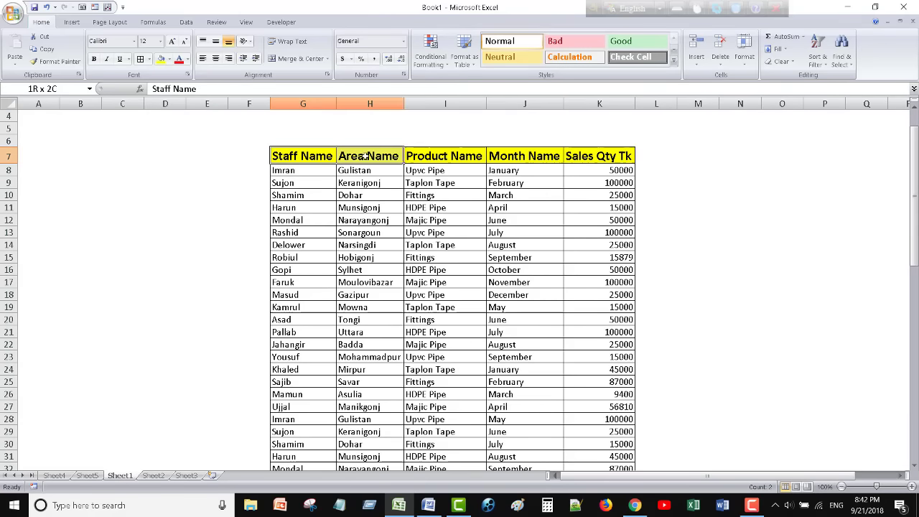
left_click(85, 475)
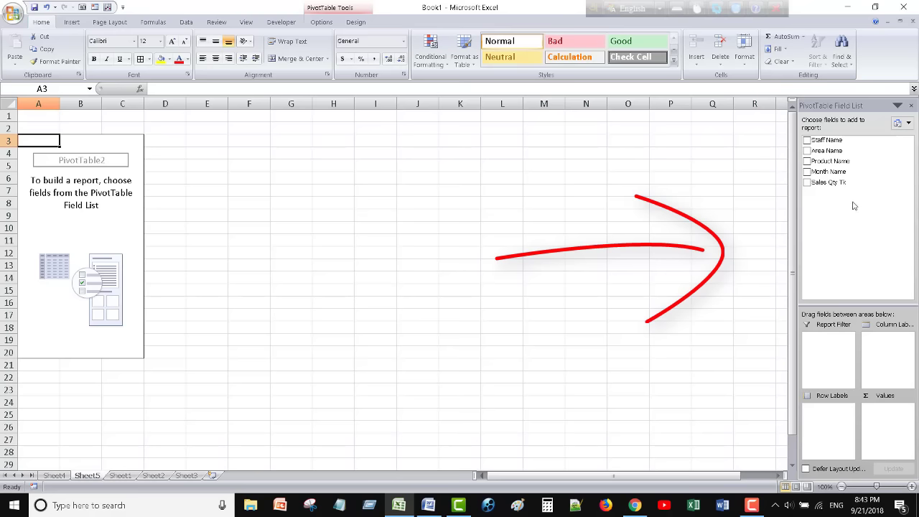
mouse_move(826, 151)
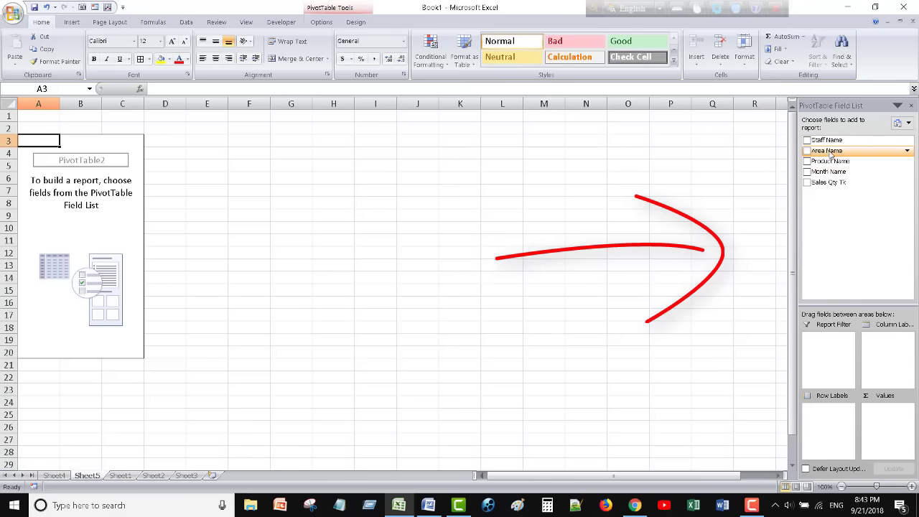
Step: Add Staff Name and Area Name as report filters, Product Name as rows, and hide gridlines
left_click_drag(825, 144, 825, 341)
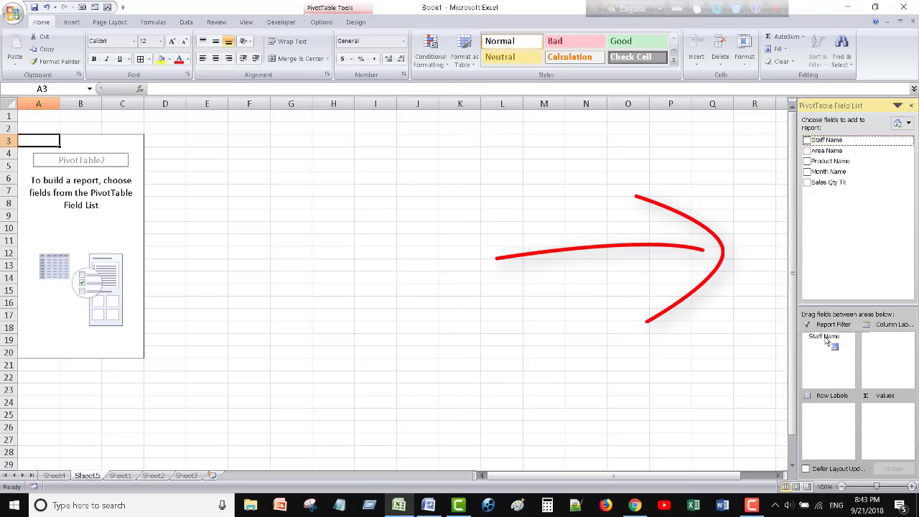
left_click_drag(825, 342, 826, 339)
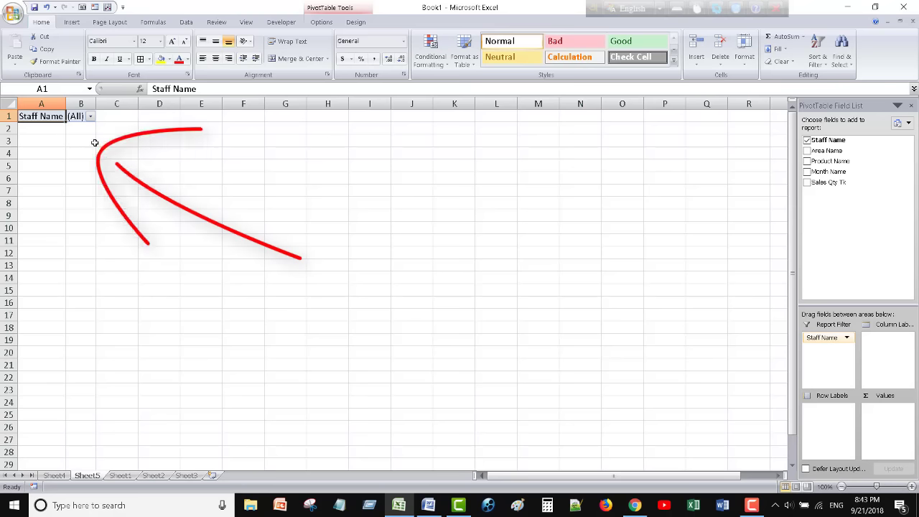
left_click(243, 22)
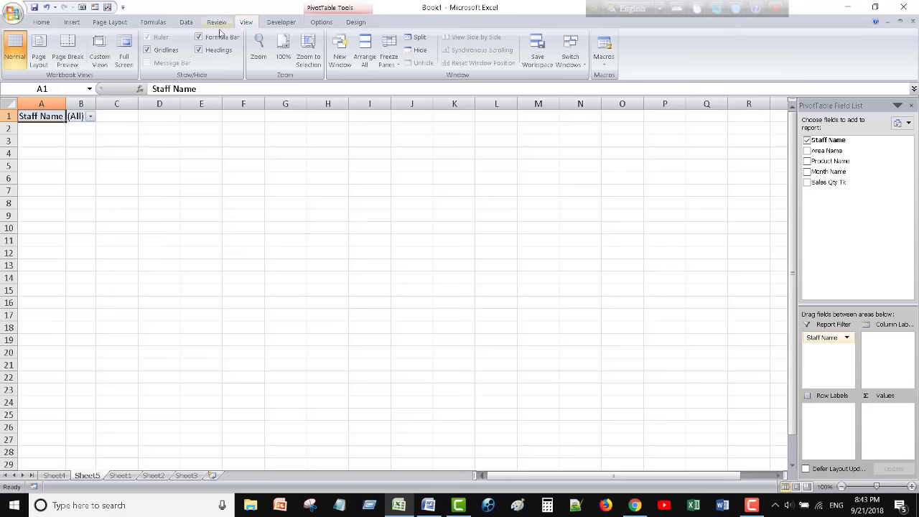
left_click(166, 52)
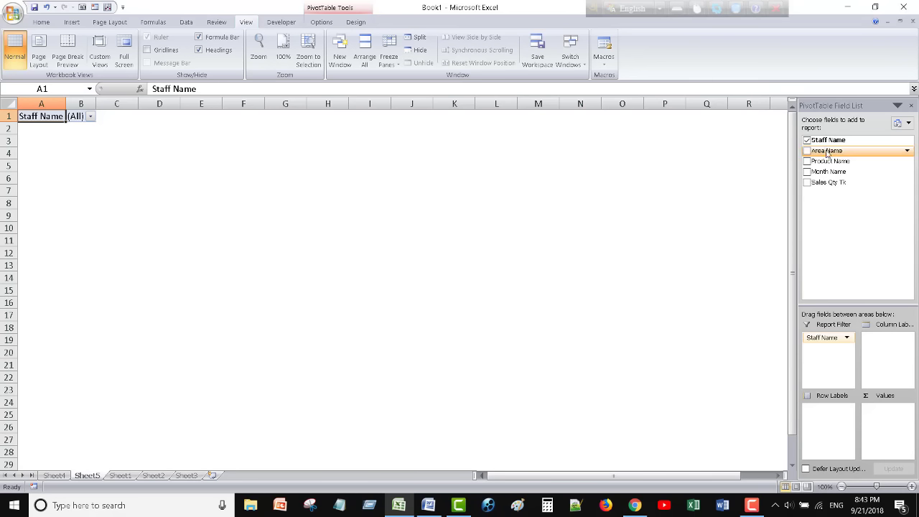
left_click_drag(831, 151, 825, 356)
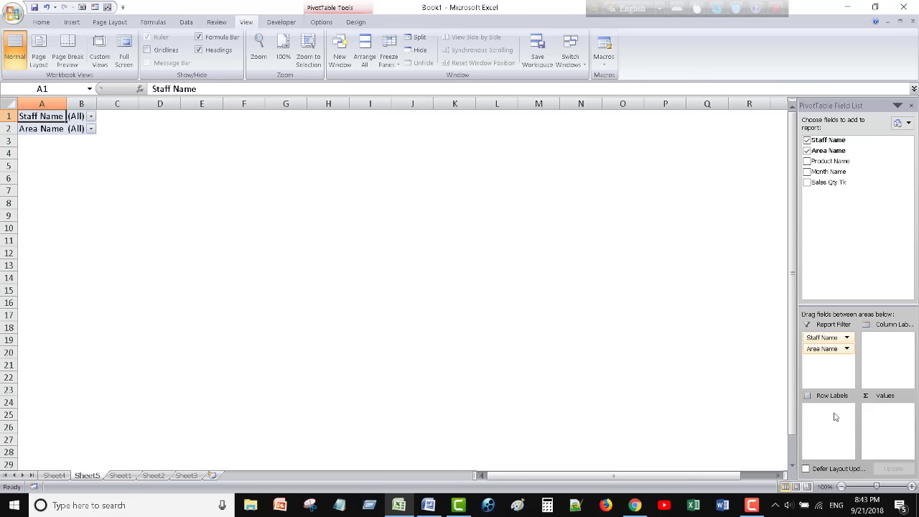
left_click_drag(830, 161, 825, 414)
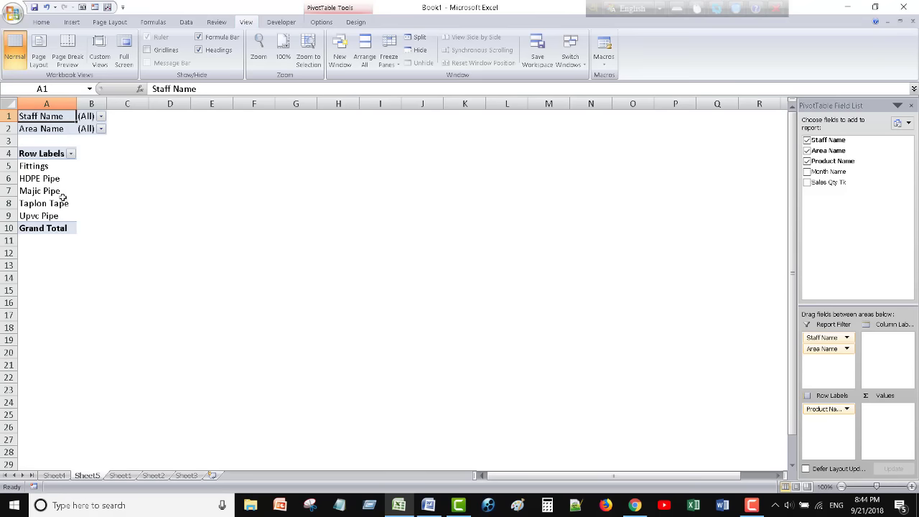
Step: Put Month Name in Column Labels and Sum of Sales Qty Tk in Values
left_click(120, 475)
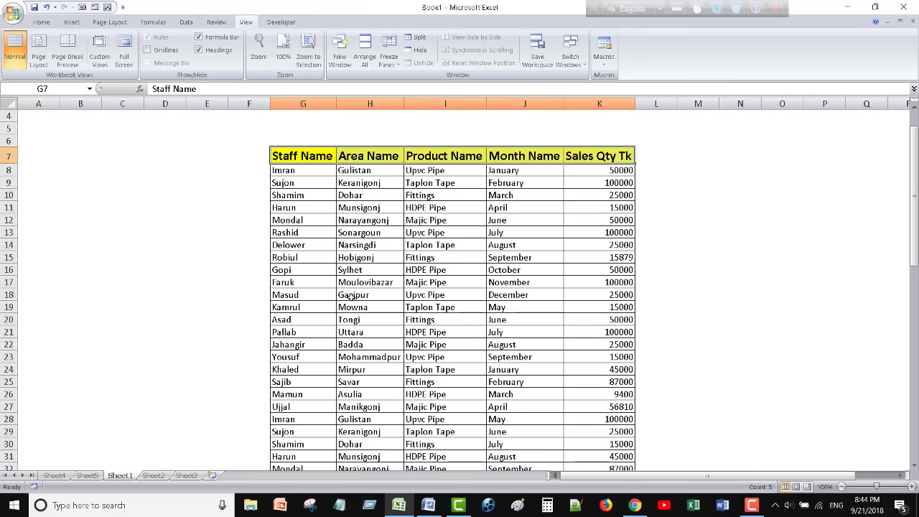
left_click_drag(442, 171, 440, 452)
scroll(283, 387, "up", 6)
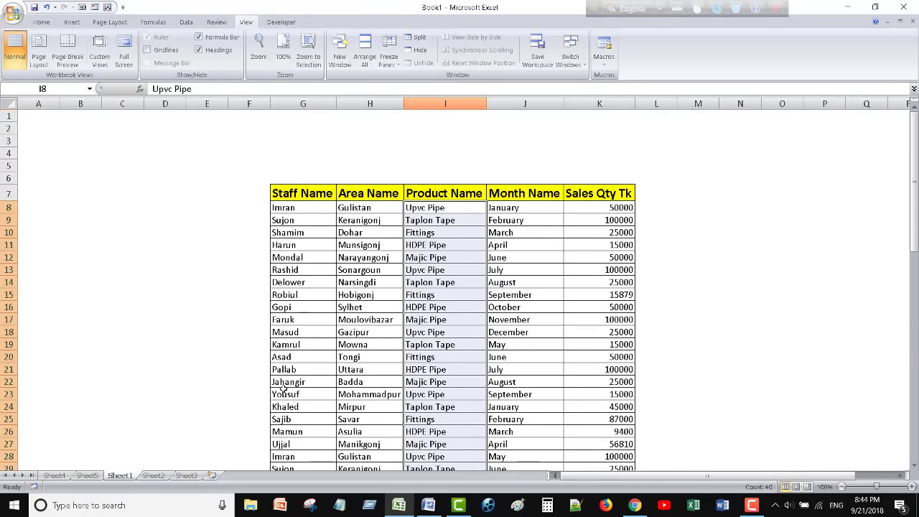
left_click(87, 475)
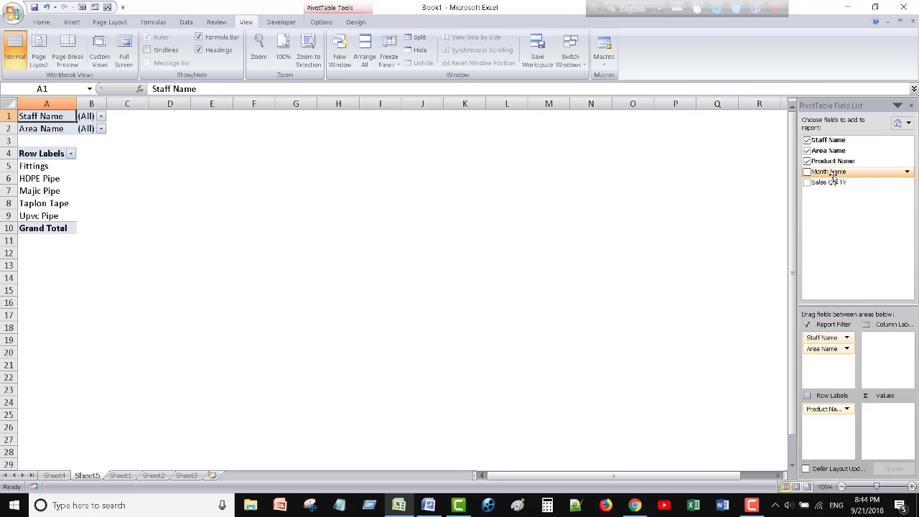
left_click_drag(831, 172, 886, 341)
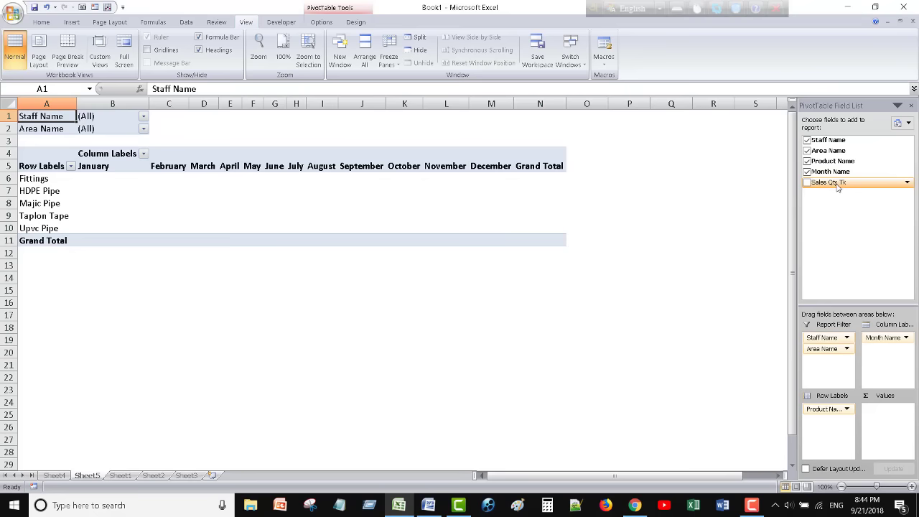
left_click_drag(836, 186, 890, 419)
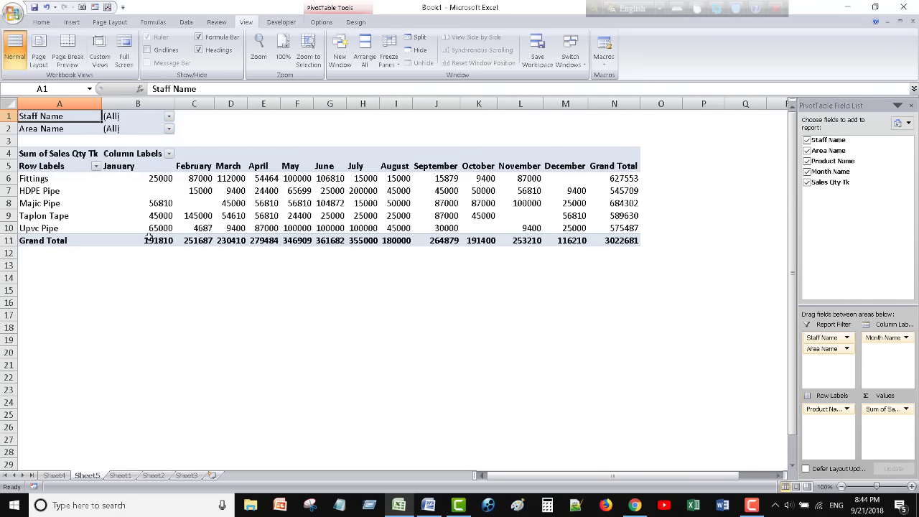
left_click(80, 205)
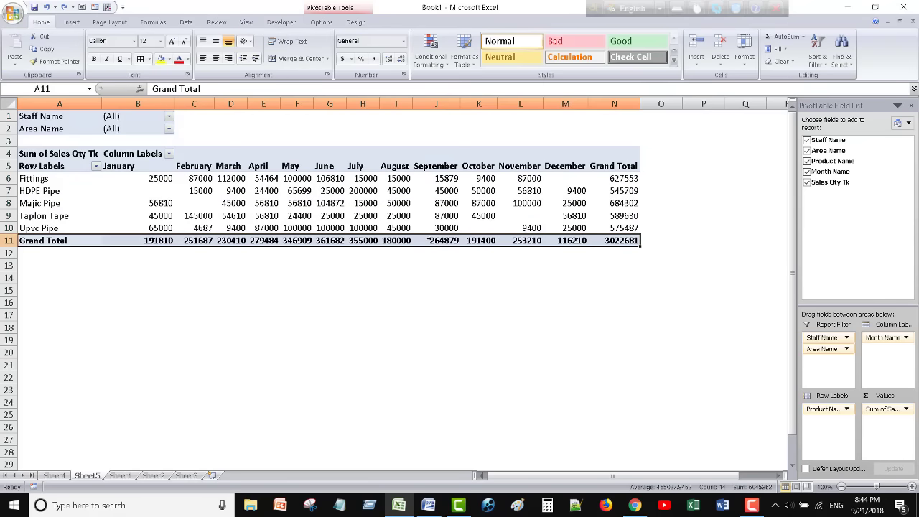
Step: Border the whole PivotTable, then remove borders from row 4's blank column-label cells
left_click(49, 241)
left_click_drag(120, 239, 607, 156)
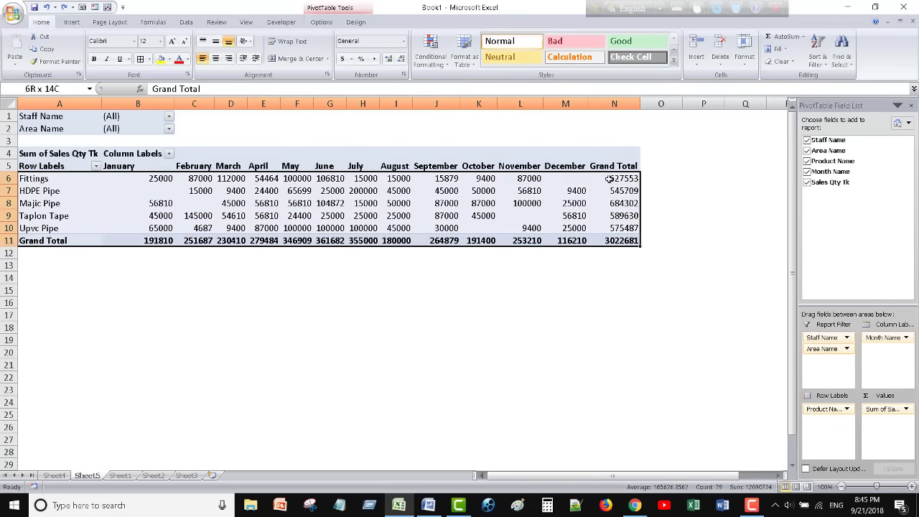
left_click(141, 59)
left_click(523, 335)
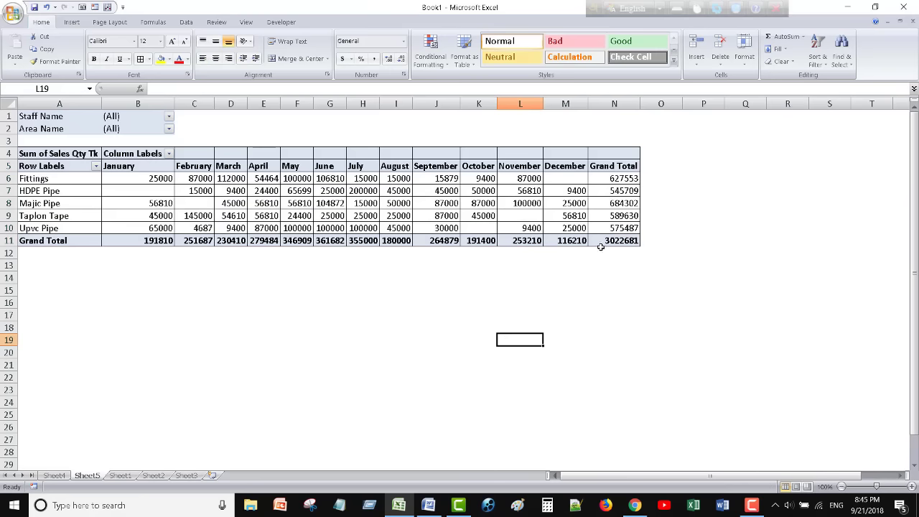
left_click_drag(206, 153, 579, 138)
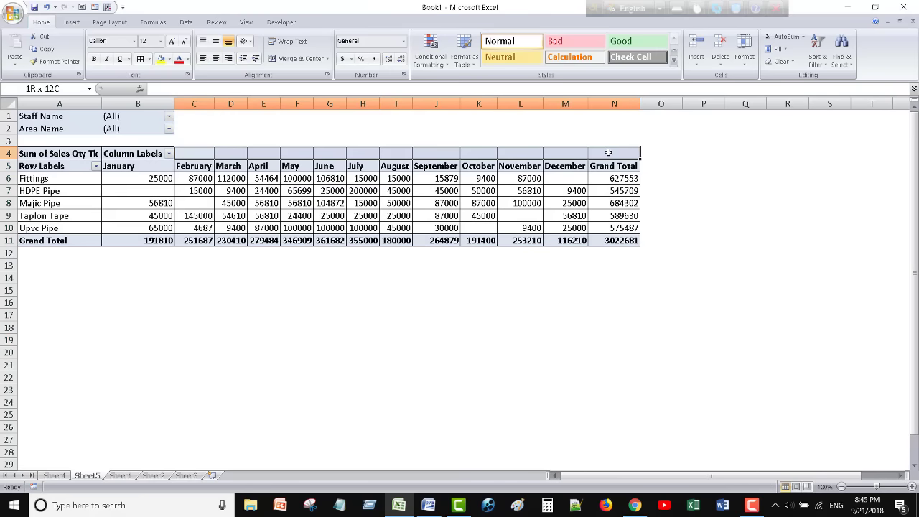
left_click(149, 59)
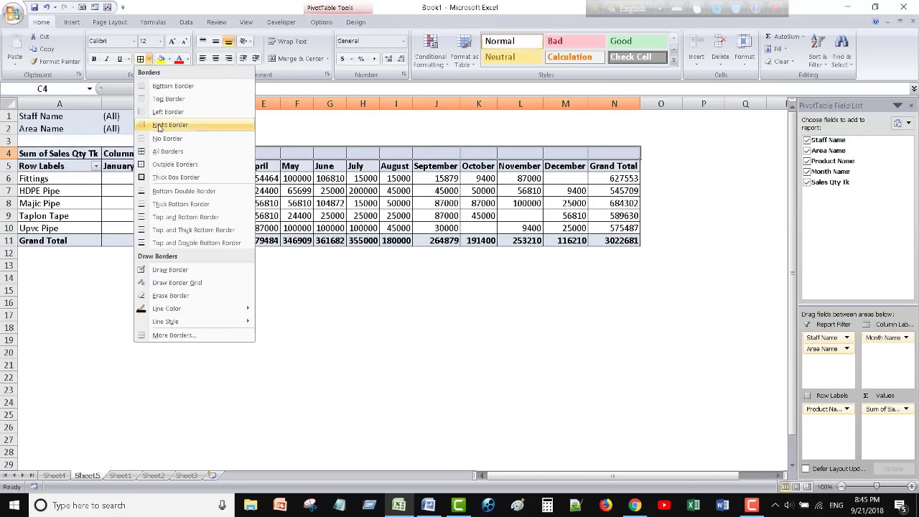
left_click(159, 138)
left_click(459, 326)
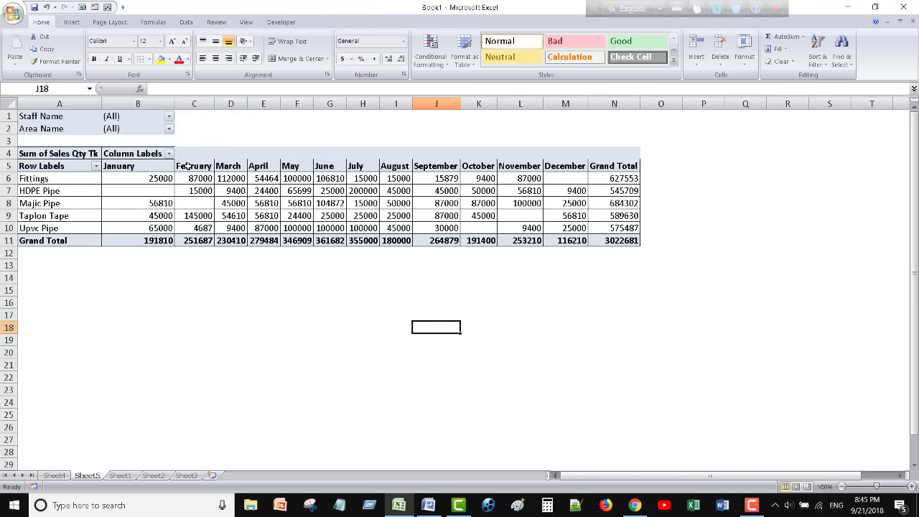
Step: Apply All Borders to C5:N11 and check the Fittings and HDPE Pipe grand totals
left_click_drag(187, 166, 637, 242)
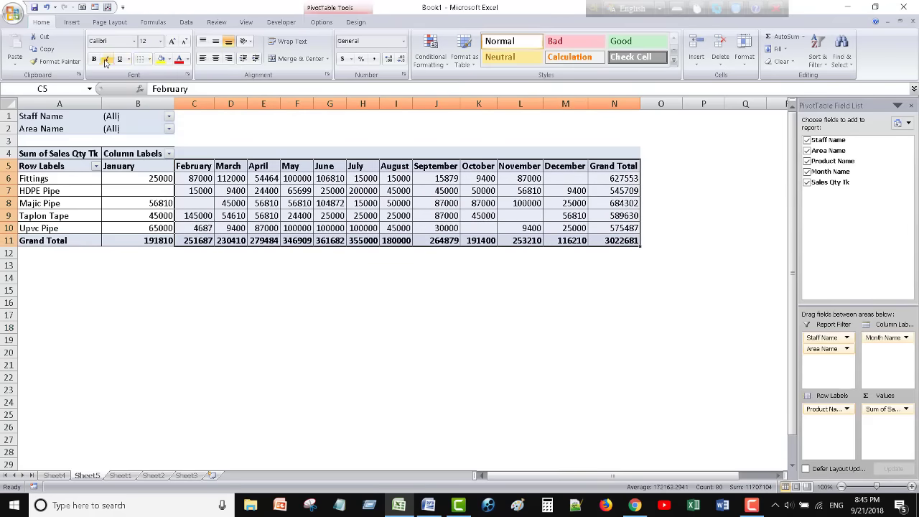
left_click(148, 59)
left_click(160, 149)
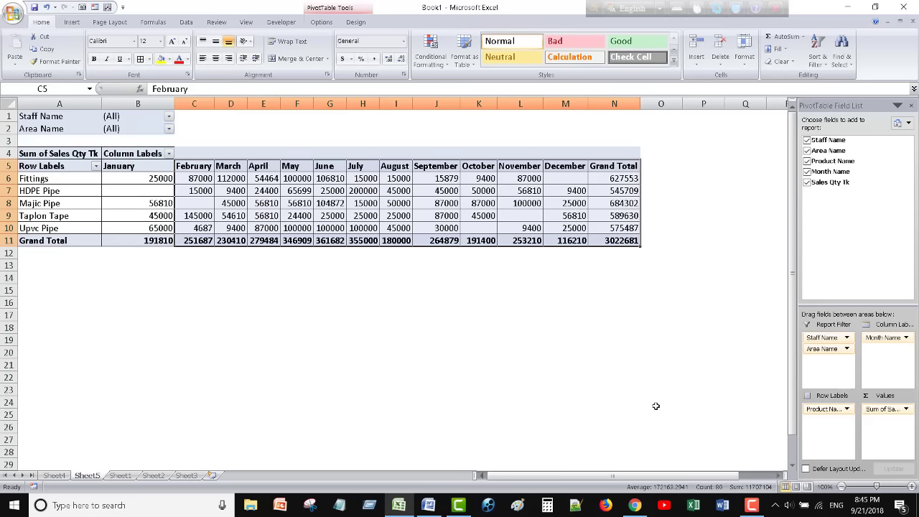
left_click_drag(617, 402, 627, 231)
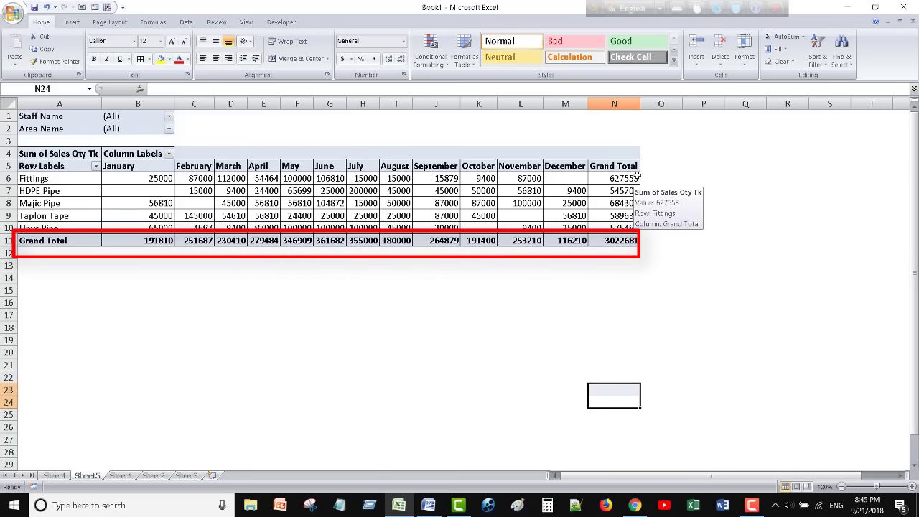
left_click(636, 176)
left_click(633, 191)
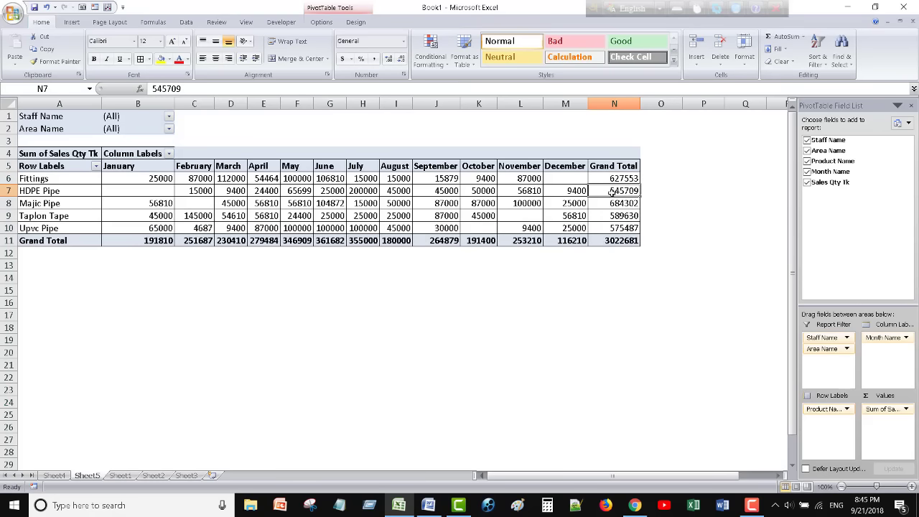
left_click(120, 476)
scroll(551, 269, "down", 5)
scroll(552, 268, "down", 4)
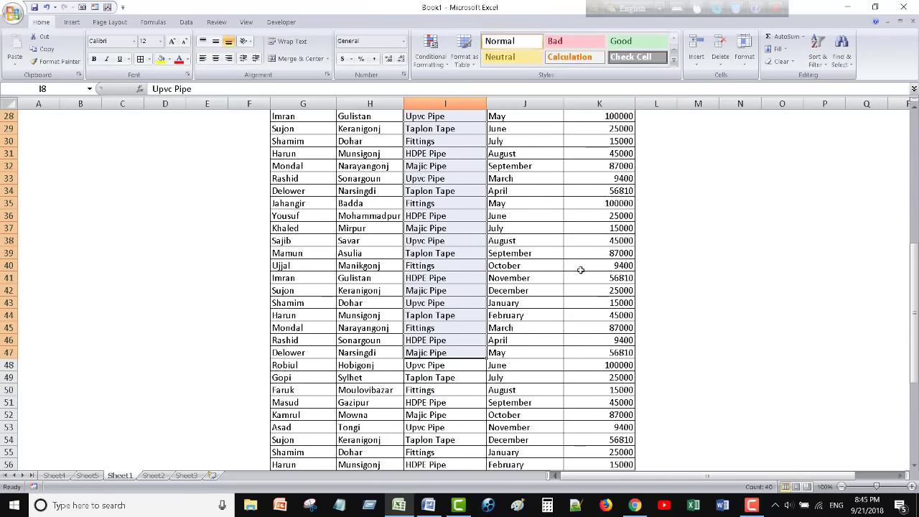
scroll(559, 268, "down", 4)
scroll(579, 291, "down", 3)
left_click(444, 316)
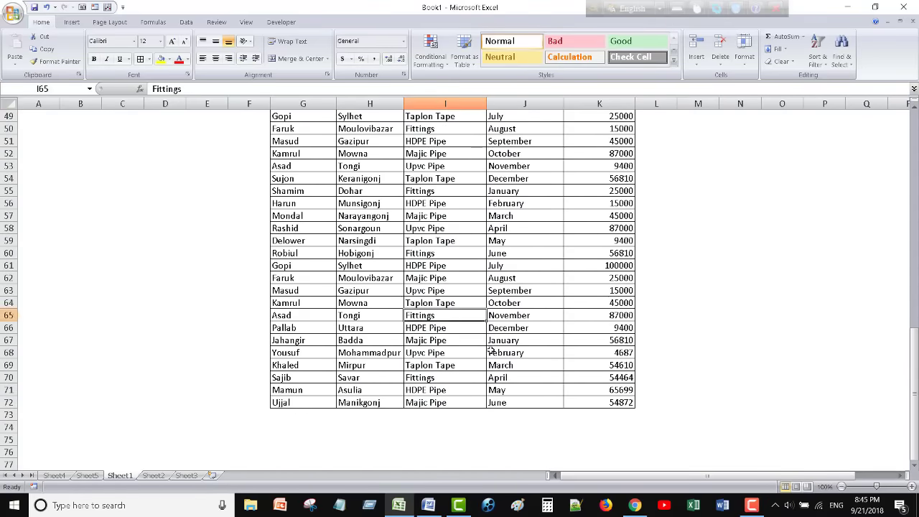
scroll(498, 355, "up", 10)
scroll(497, 355, "up", 6)
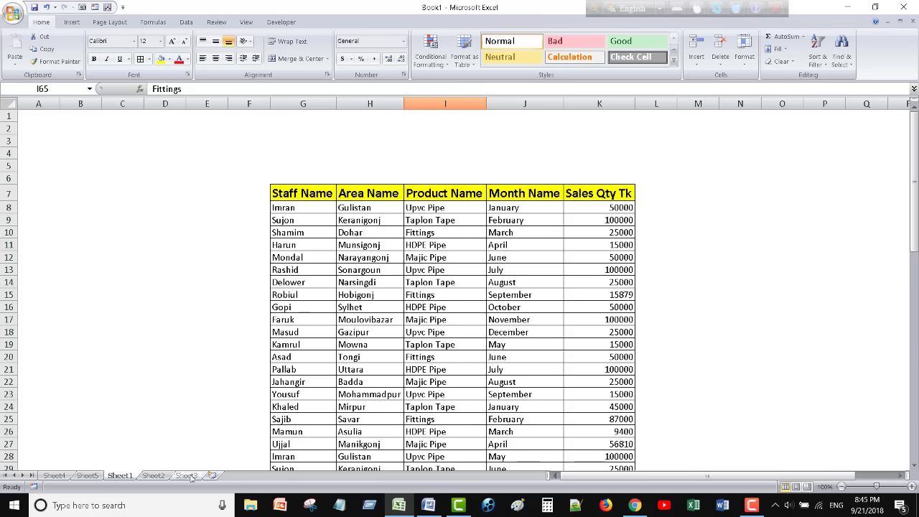
left_click(86, 475)
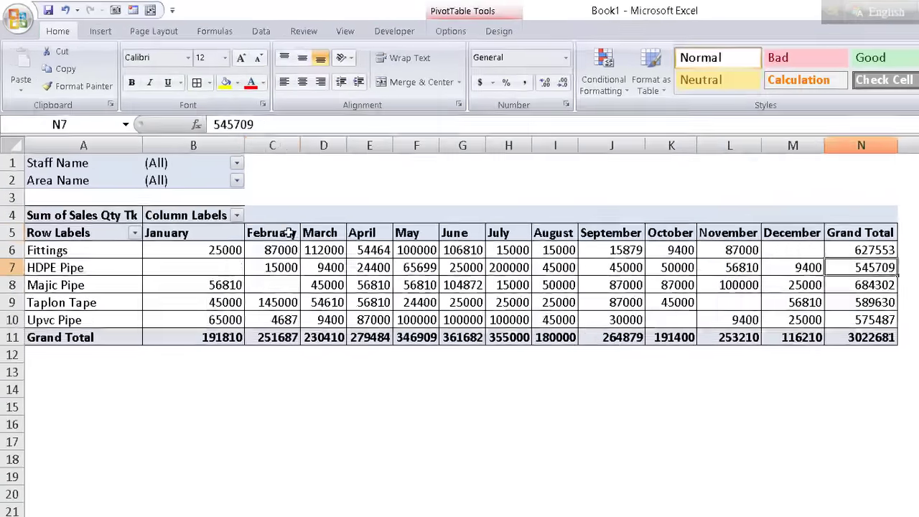
left_click(198, 166)
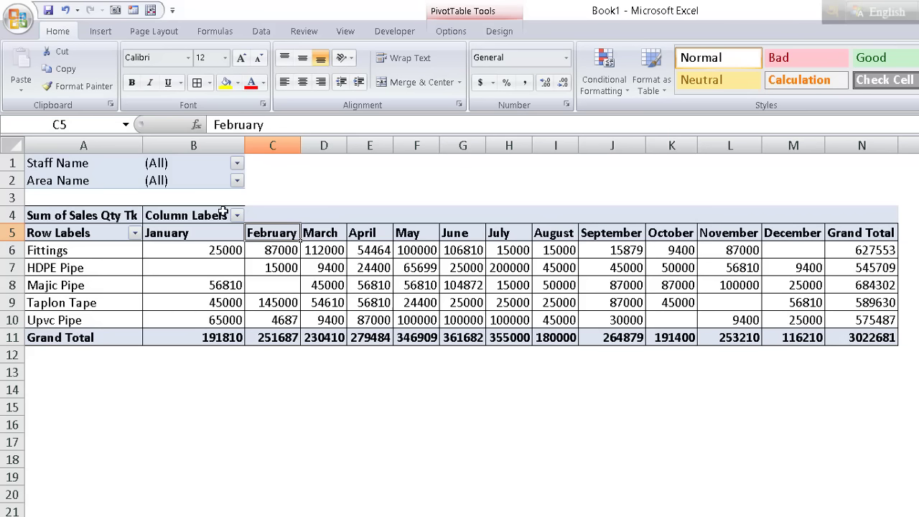
Step: Filter the pivot table's Staff Name to Harun
left_click(237, 163)
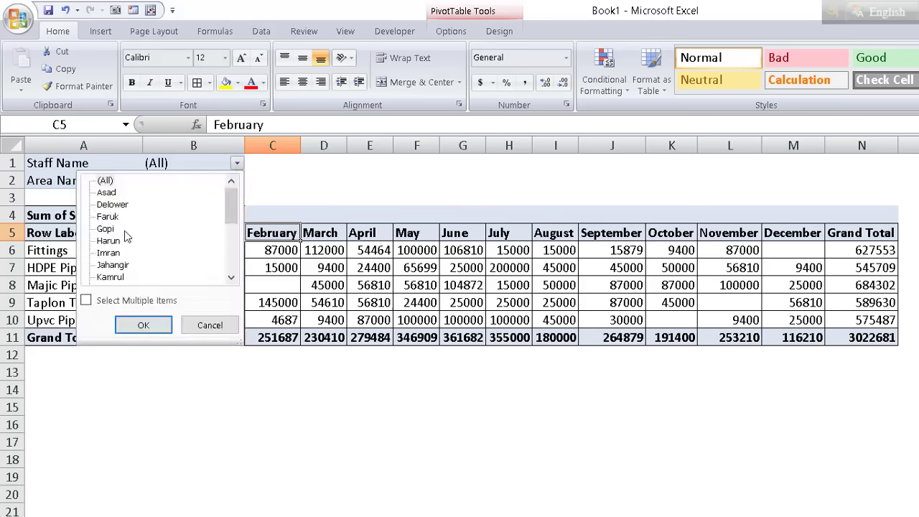
left_click(112, 240)
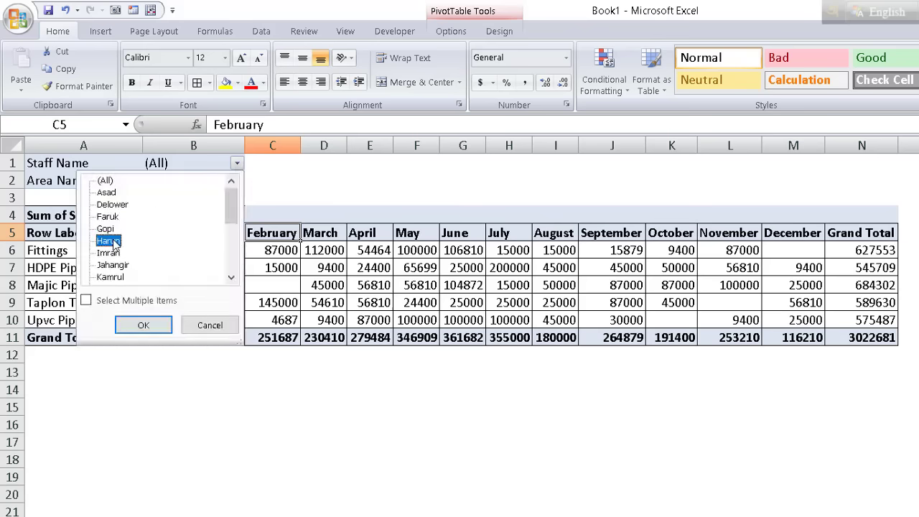
left_click(144, 326)
left_click_drag(81, 248, 341, 270)
Step: Set the Area Name filter to Mohammadpur only, totalling 44687
left_click(237, 180)
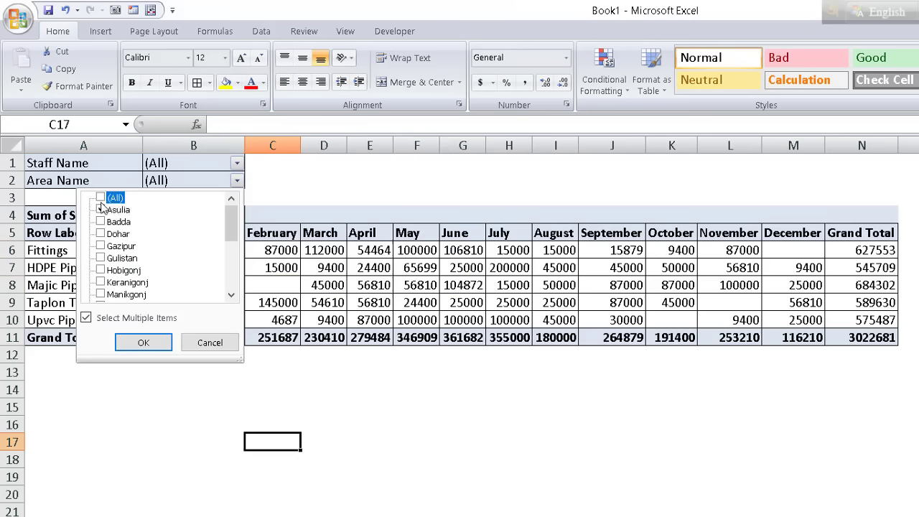
left_click(302, 196)
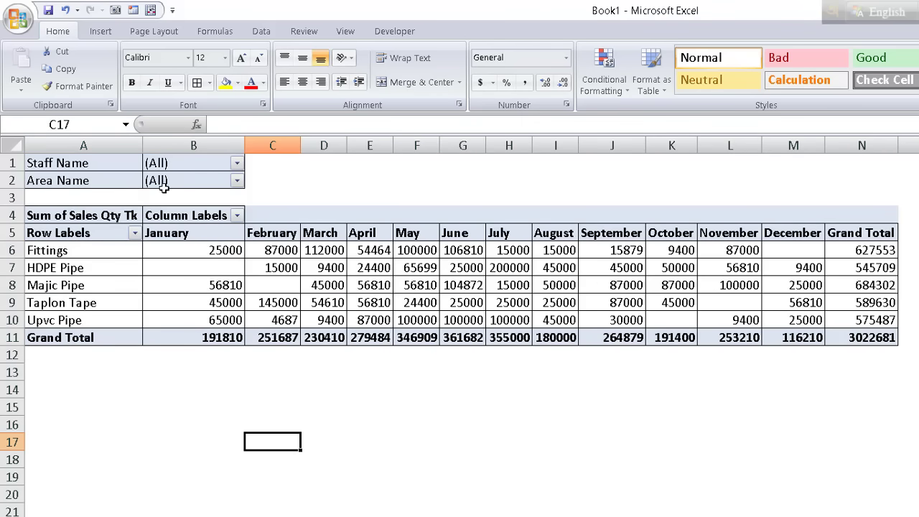
left_click(237, 182)
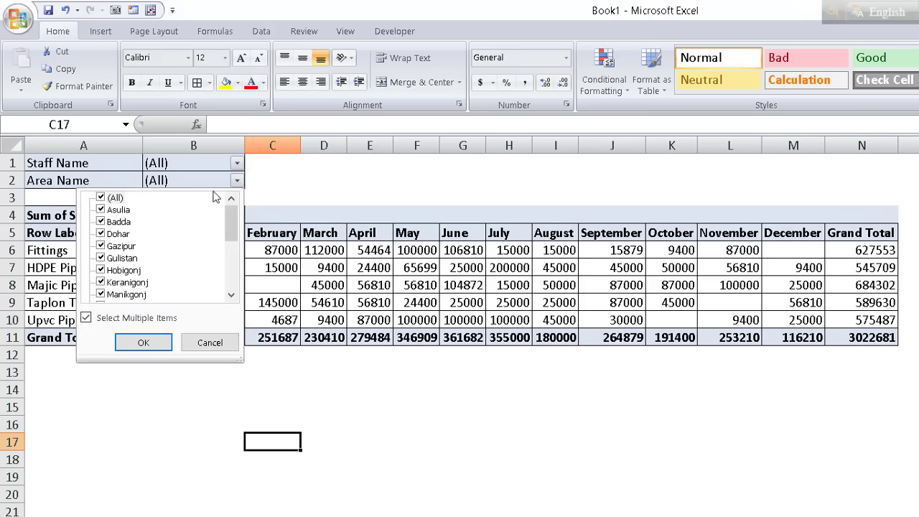
left_click(99, 198)
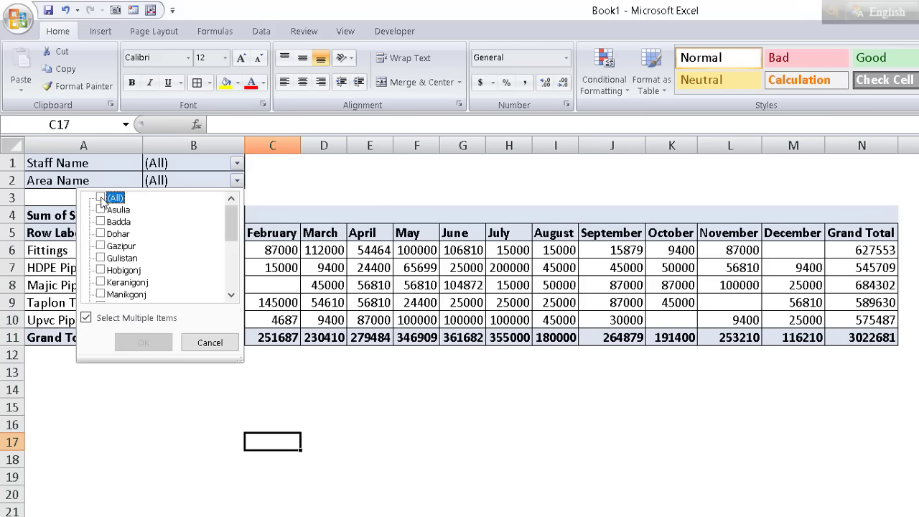
scroll(120, 294, "down", 1)
left_click(101, 282)
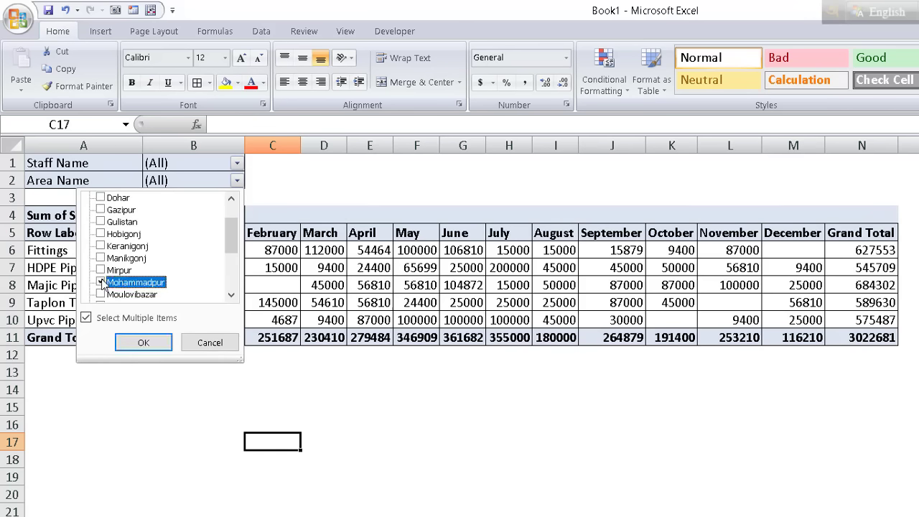
left_click(142, 344)
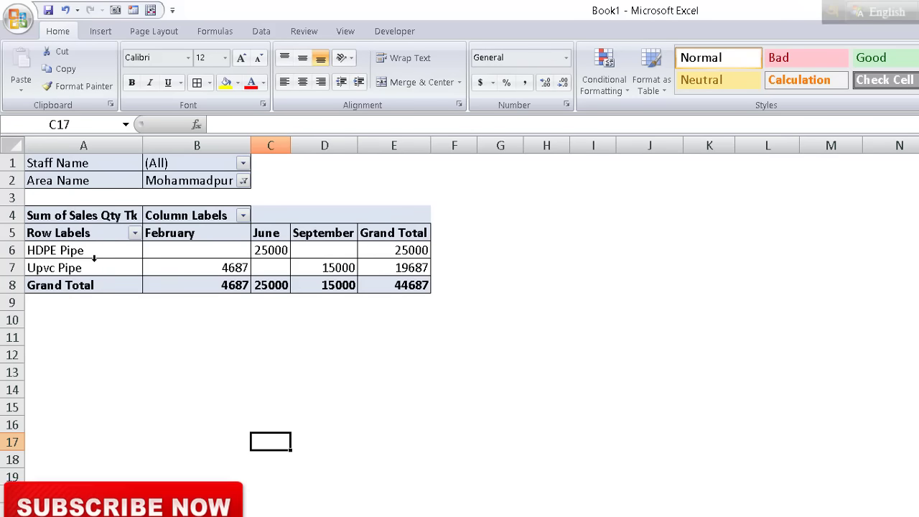
Step: Add Gazipur to the Area Name filter alongside Mohammadpur
left_click(244, 181)
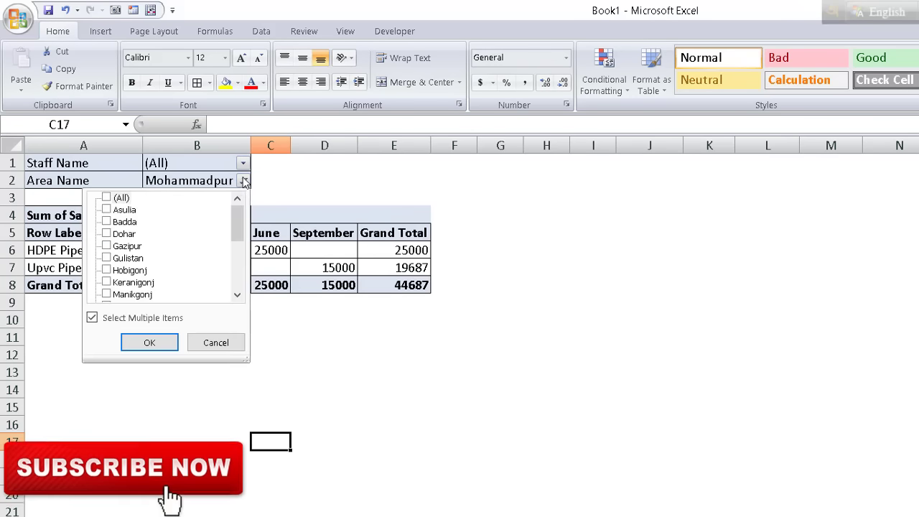
left_click(106, 245)
left_click(148, 344)
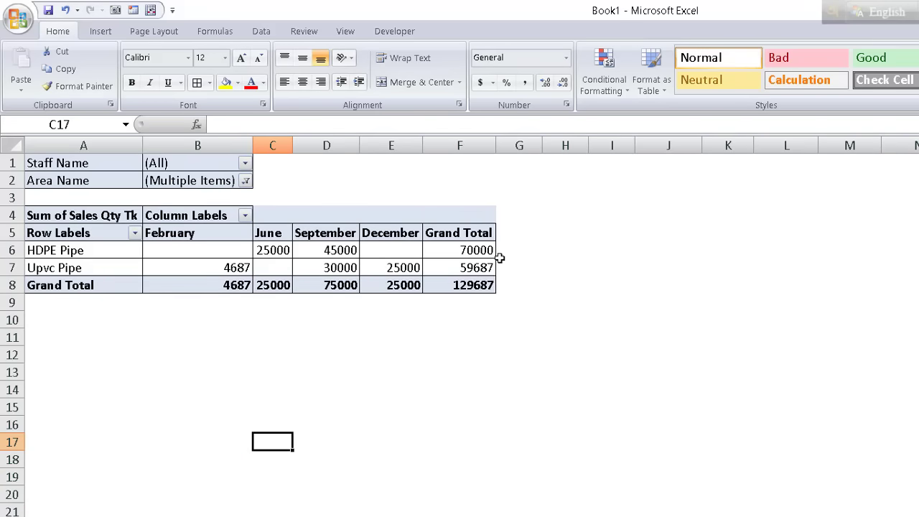
left_click(245, 180)
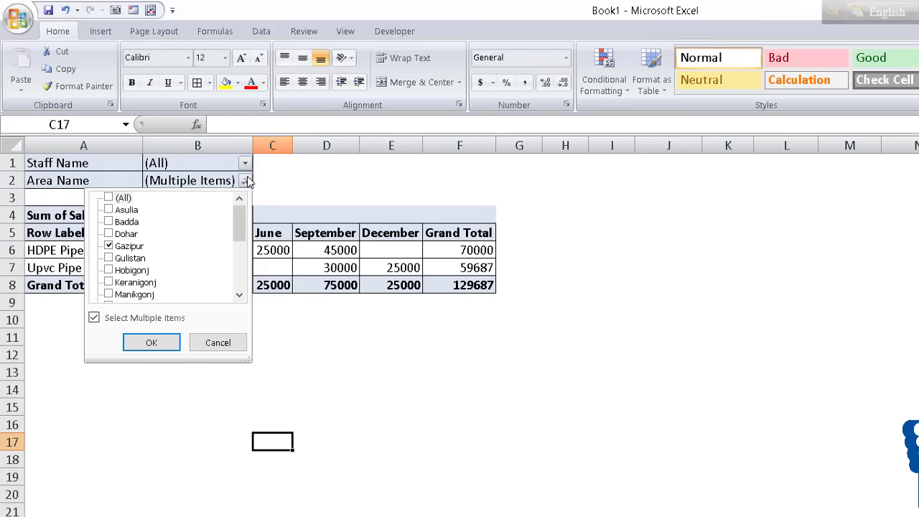
left_click(129, 294)
left_click(152, 343)
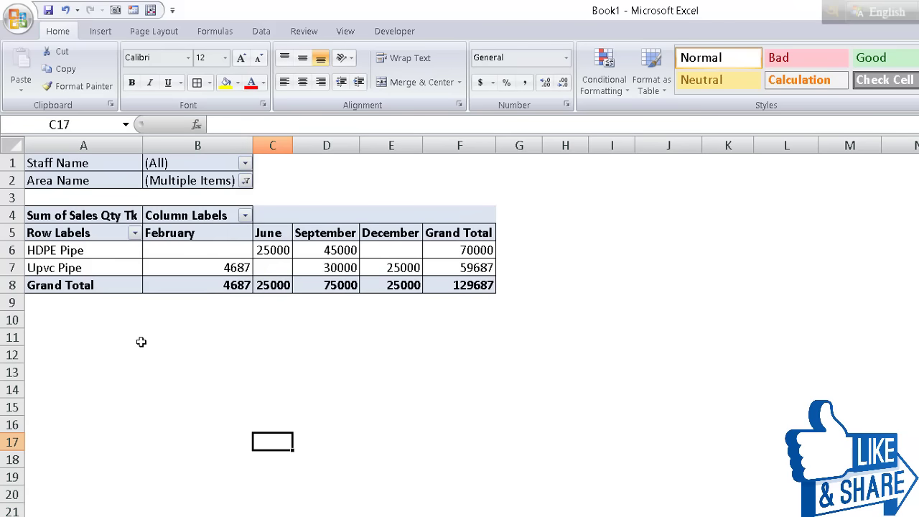
Step: Add Savar to the selected areas in the Area Name filter
left_click(246, 180)
scroll(167, 242, "down", 1)
scroll(170, 244, "down", 2)
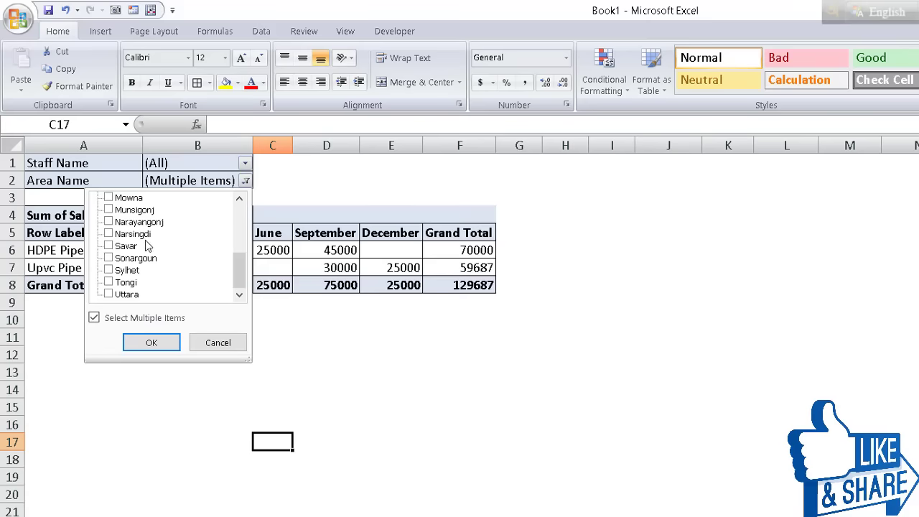
left_click(108, 245)
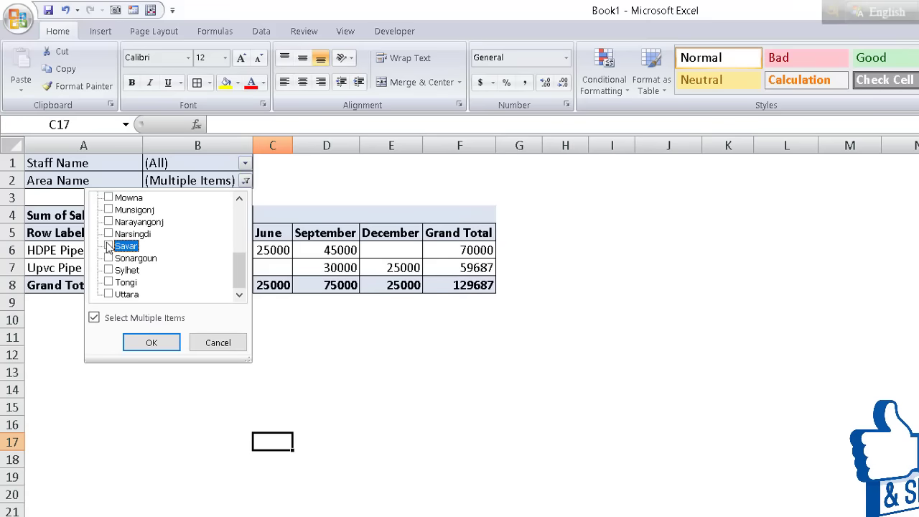
left_click(133, 344)
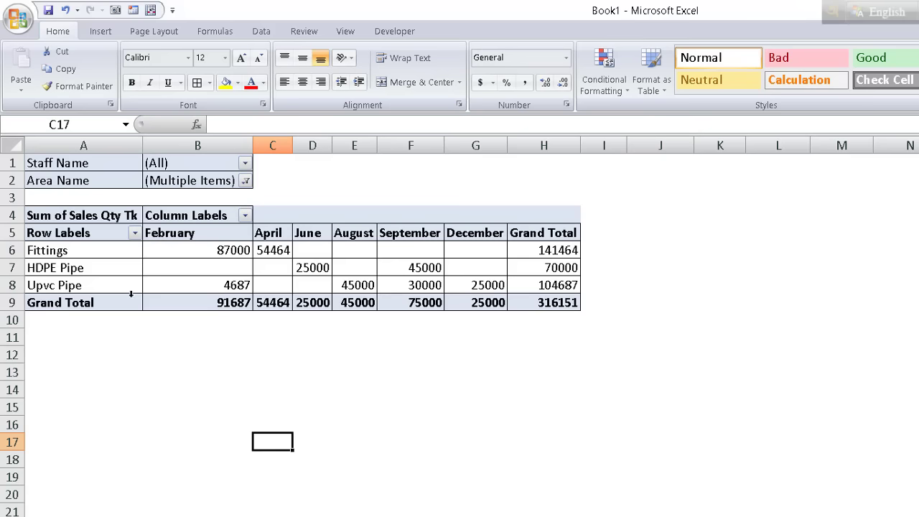
Step: Reset the Area Name filter to (All) so every area is totalled
left_click(245, 180)
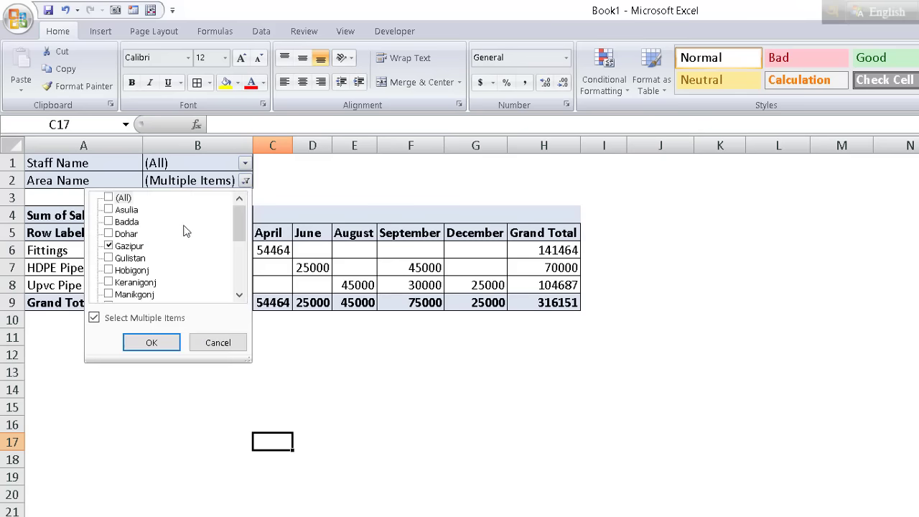
left_click(108, 197)
left_click(151, 346)
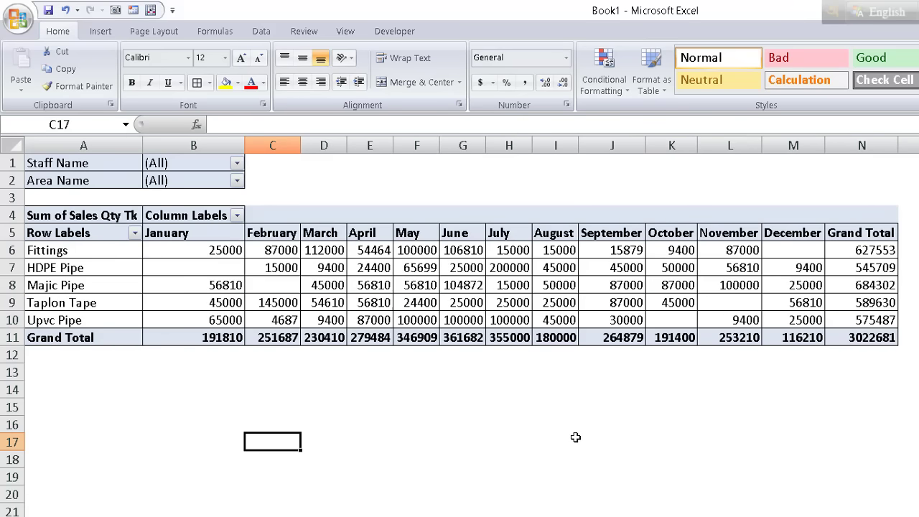